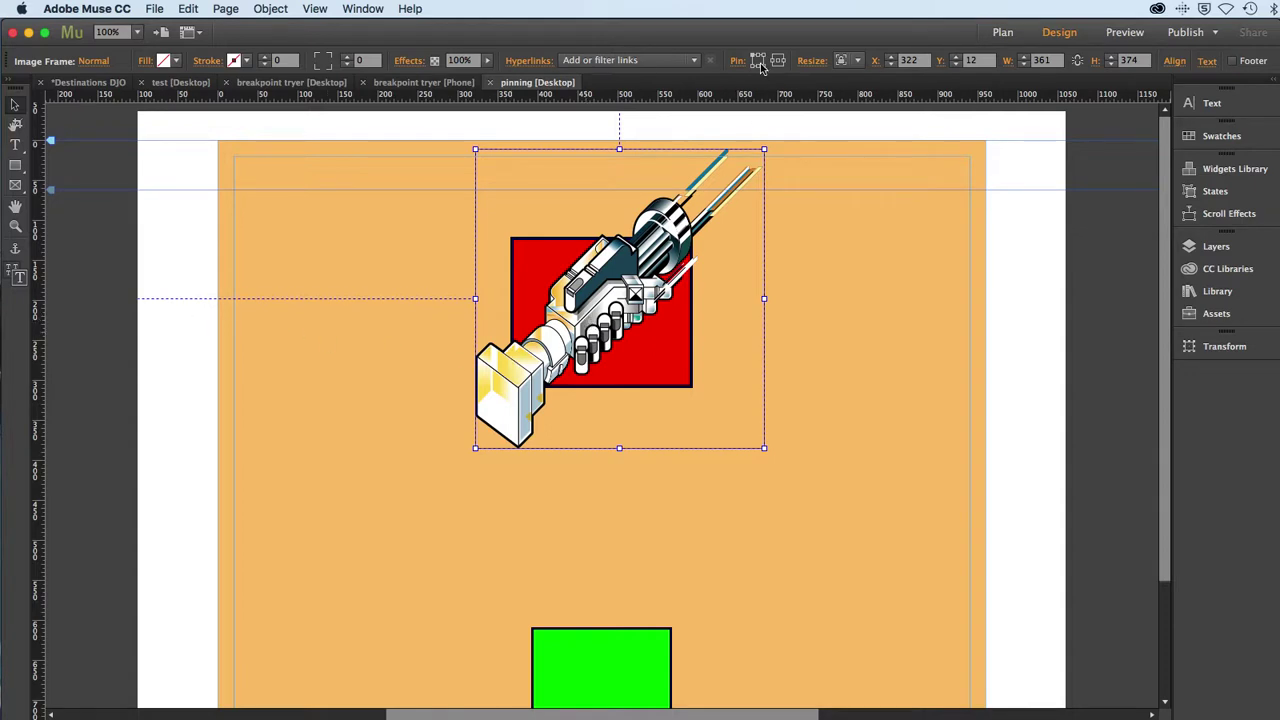
# Change the pinning page from Fixed Width to Fluid Width, keeping the 960 breakpoint and 320 minimum width
pyautogui.click(207, 293)
pyautogui.click(225, 8)
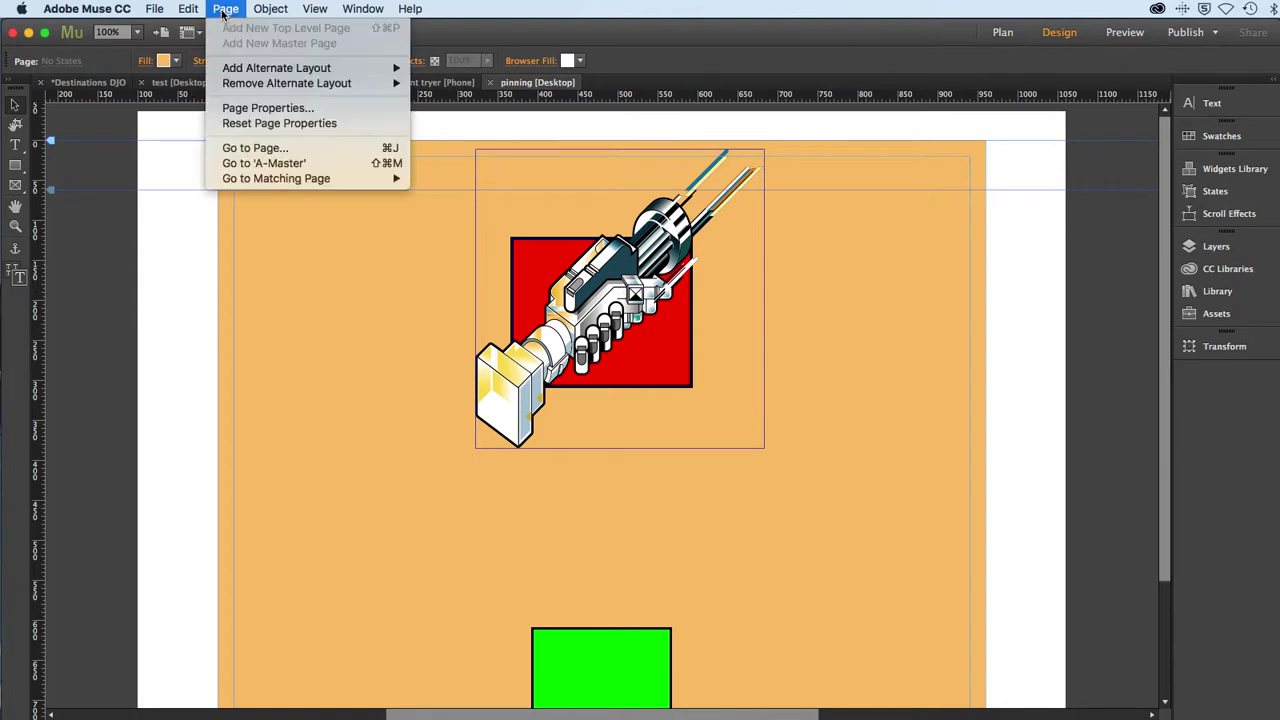
pyautogui.click(237, 109)
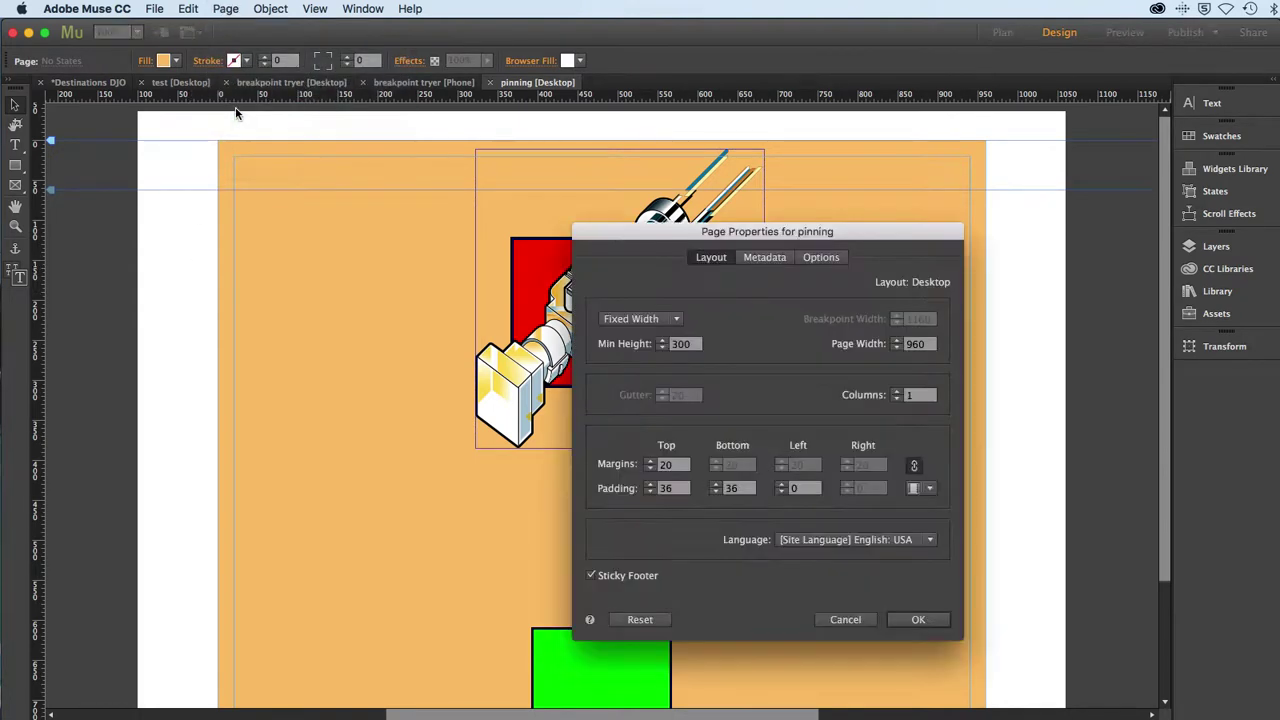
pyautogui.click(617, 320)
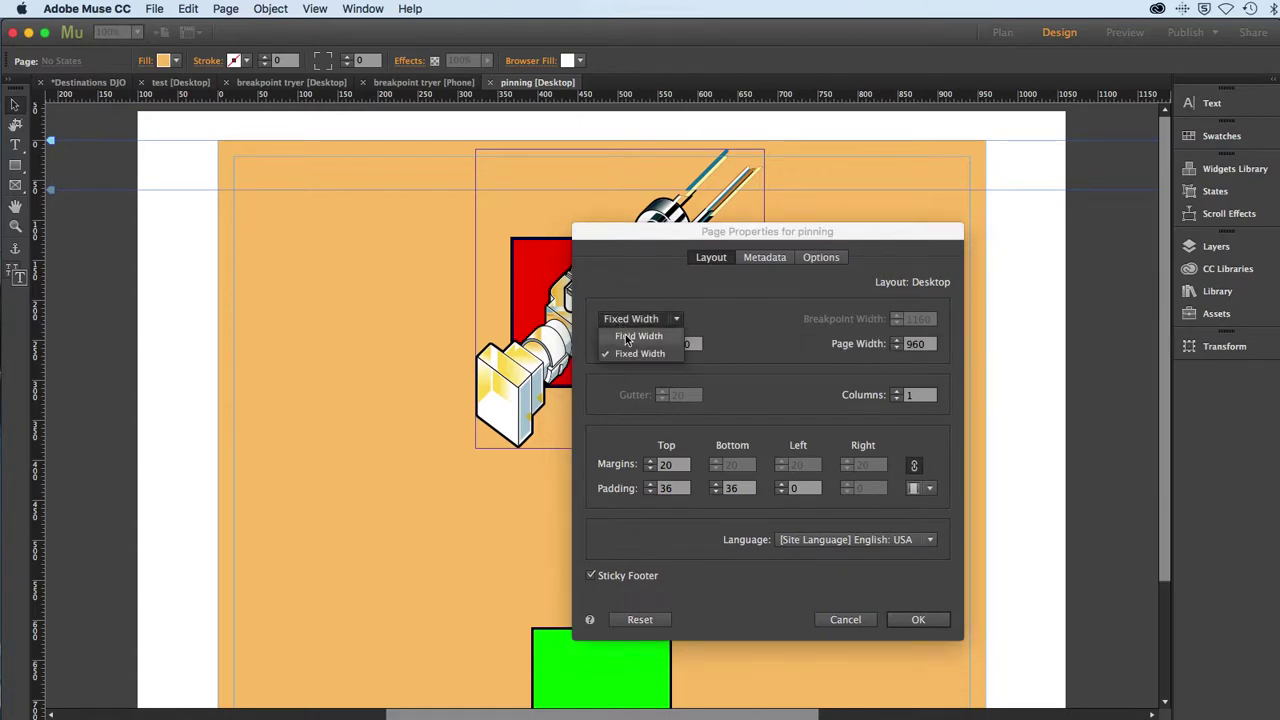
pyautogui.click(625, 341)
pyautogui.moveTo(621, 237); pyautogui.dragTo(401, 145)
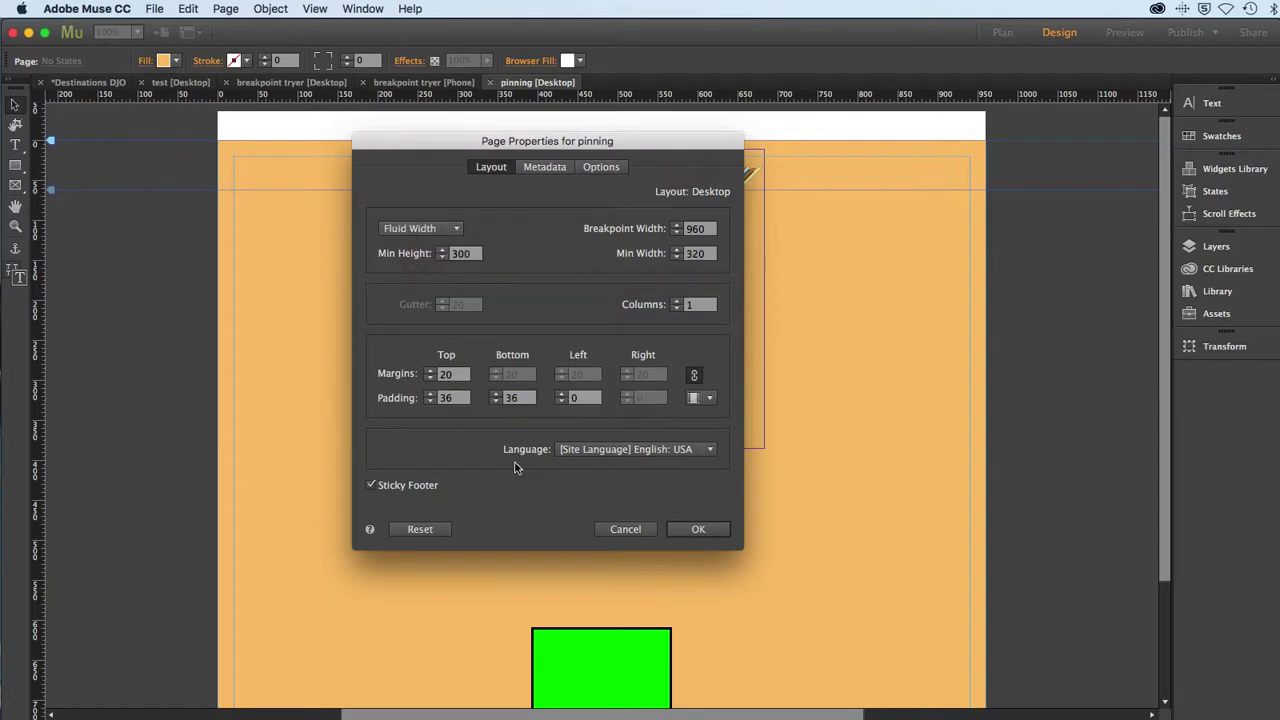
pyautogui.click(678, 530)
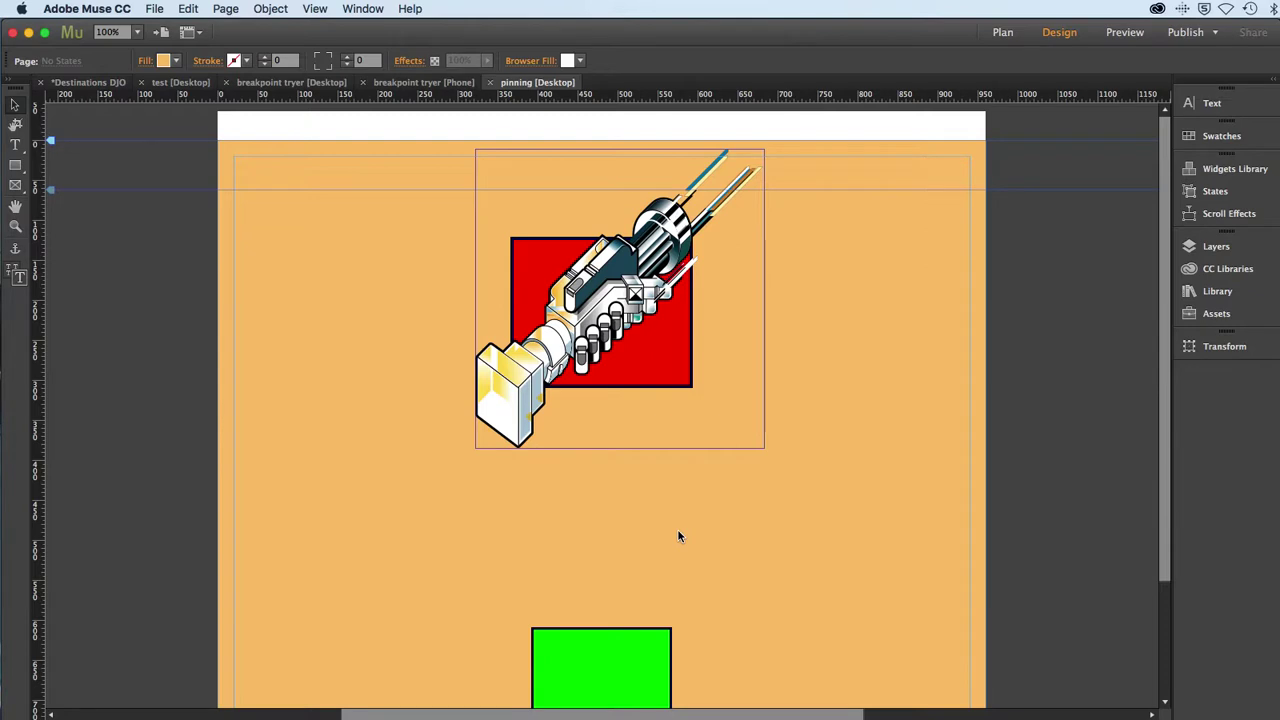
# Review the gun image's Resize options, keep them at None, and start a browser preview
pyautogui.click(582, 290)
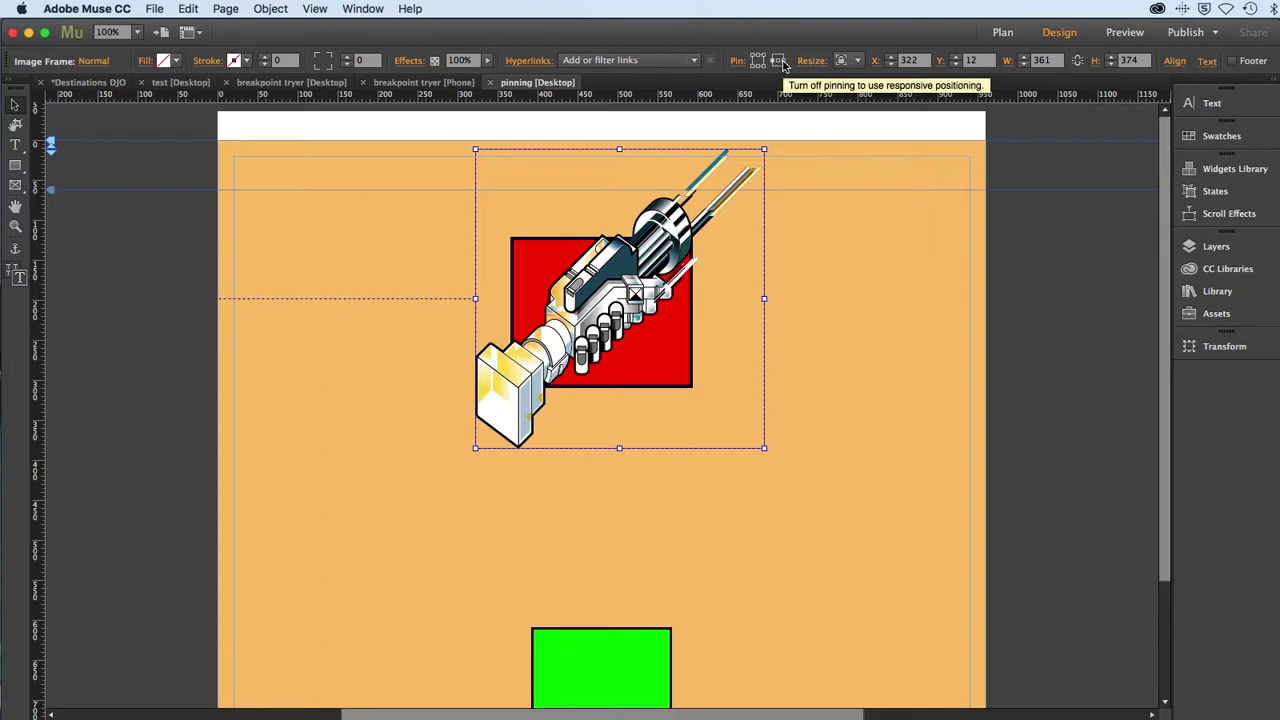
pyautogui.click(856, 62)
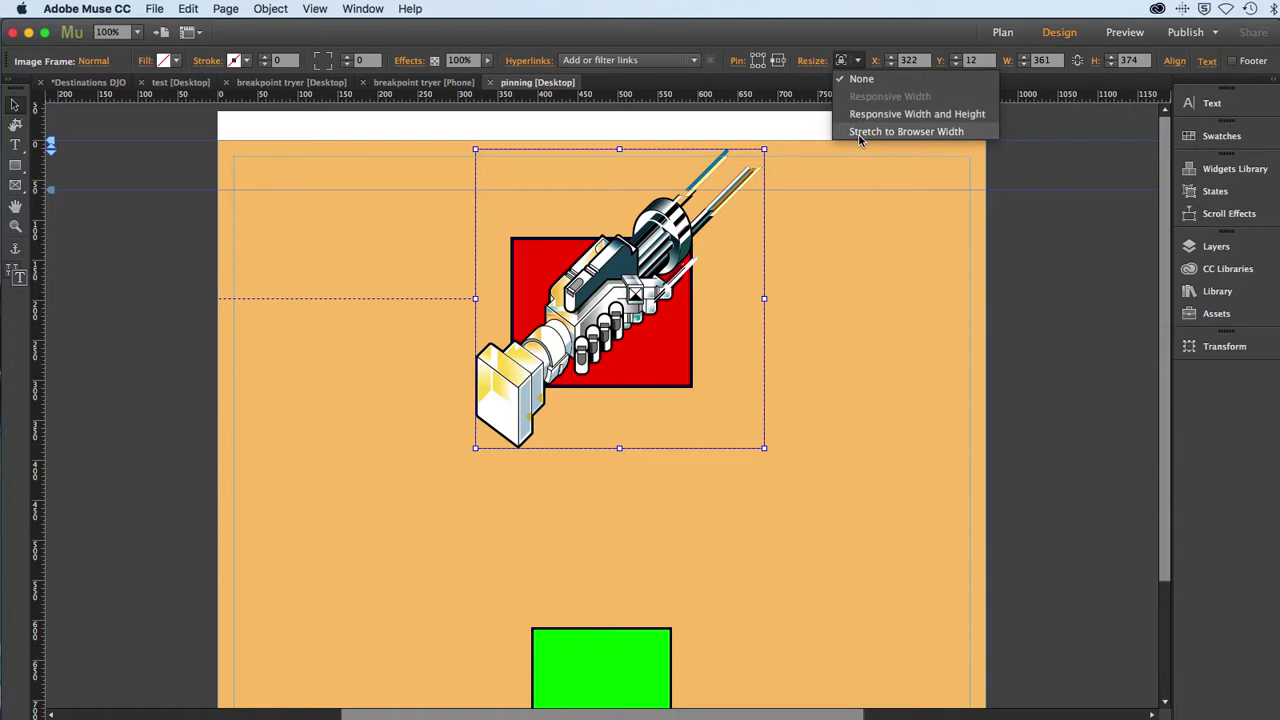
pyautogui.click(861, 78)
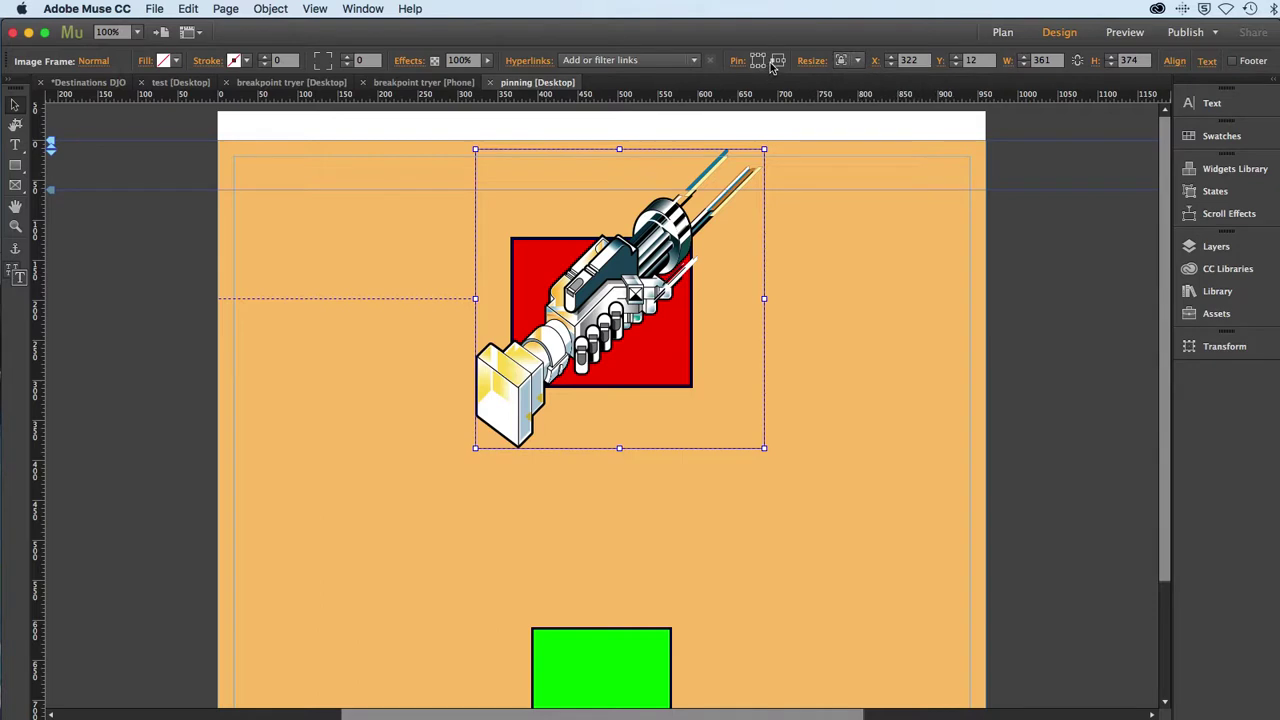
pyautogui.click(156, 8)
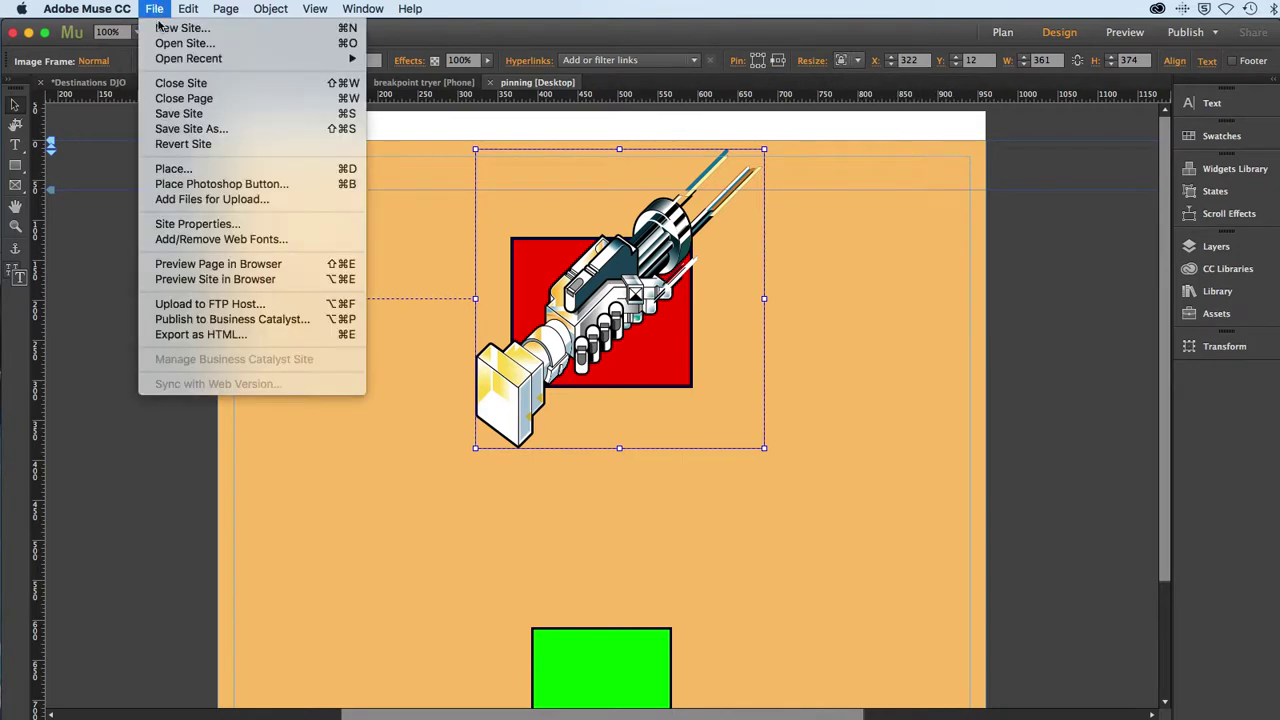
# Preview the page in Safari, then make the window narrower, shorter and wider again
pyautogui.click(196, 256)
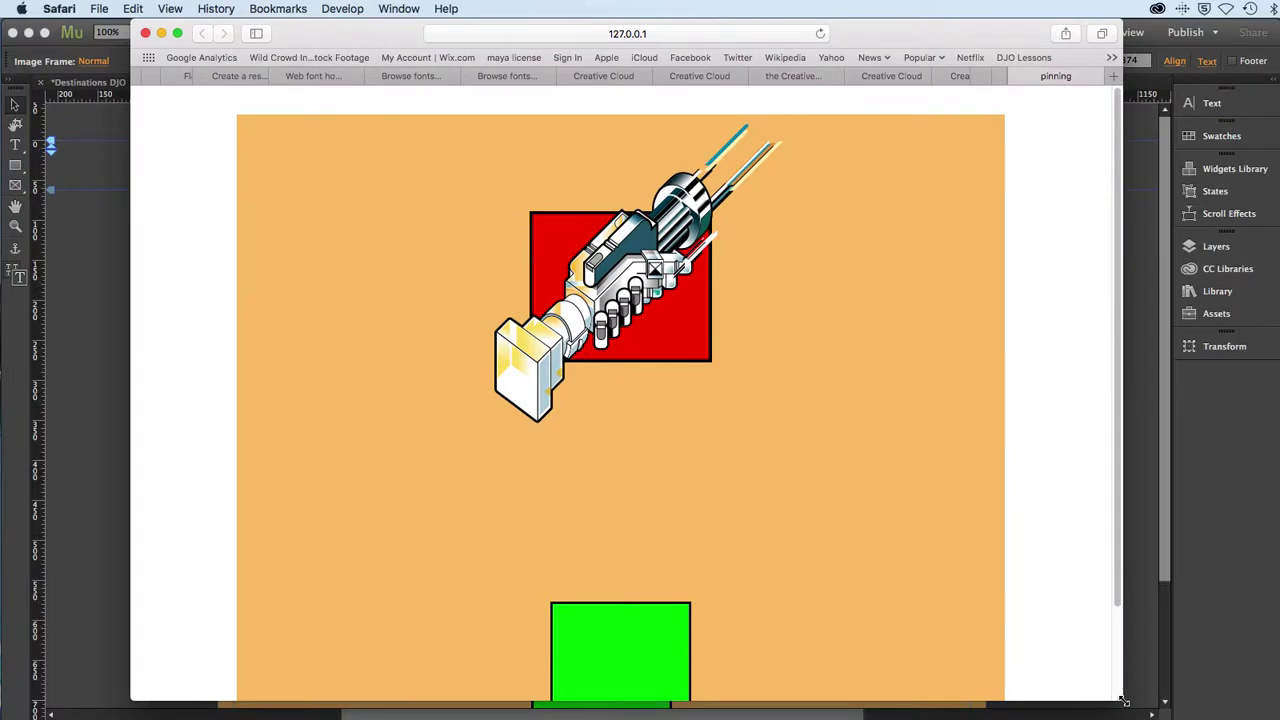
pyautogui.moveTo(1121, 700); pyautogui.dragTo(702, 686)
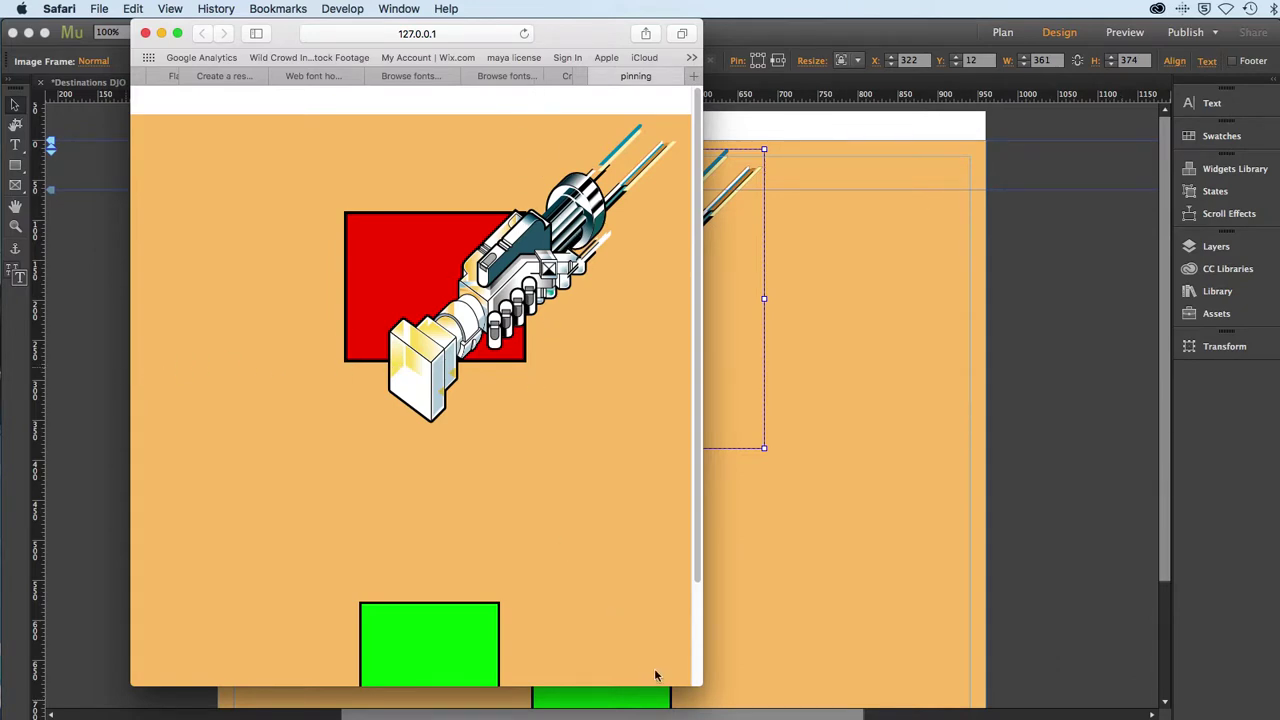
pyautogui.moveTo(655, 692); pyautogui.dragTo(643, 663)
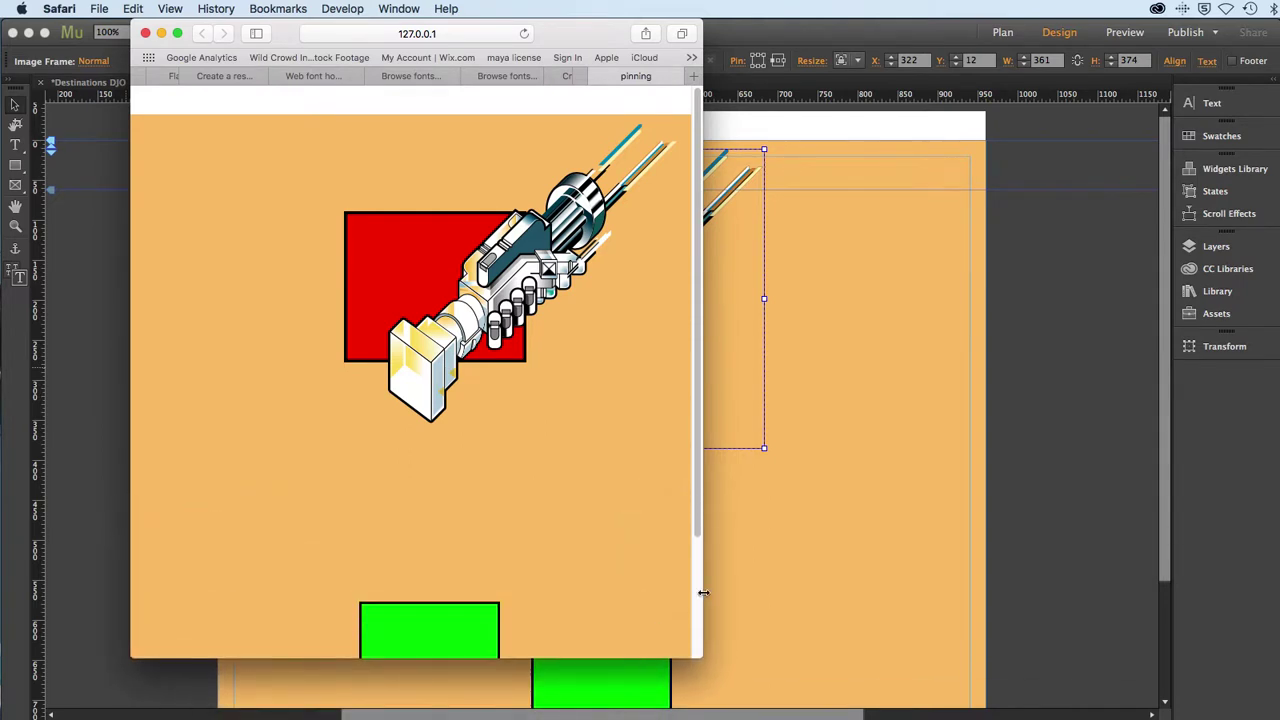
pyautogui.moveTo(703, 595); pyautogui.dragTo(1065, 686)
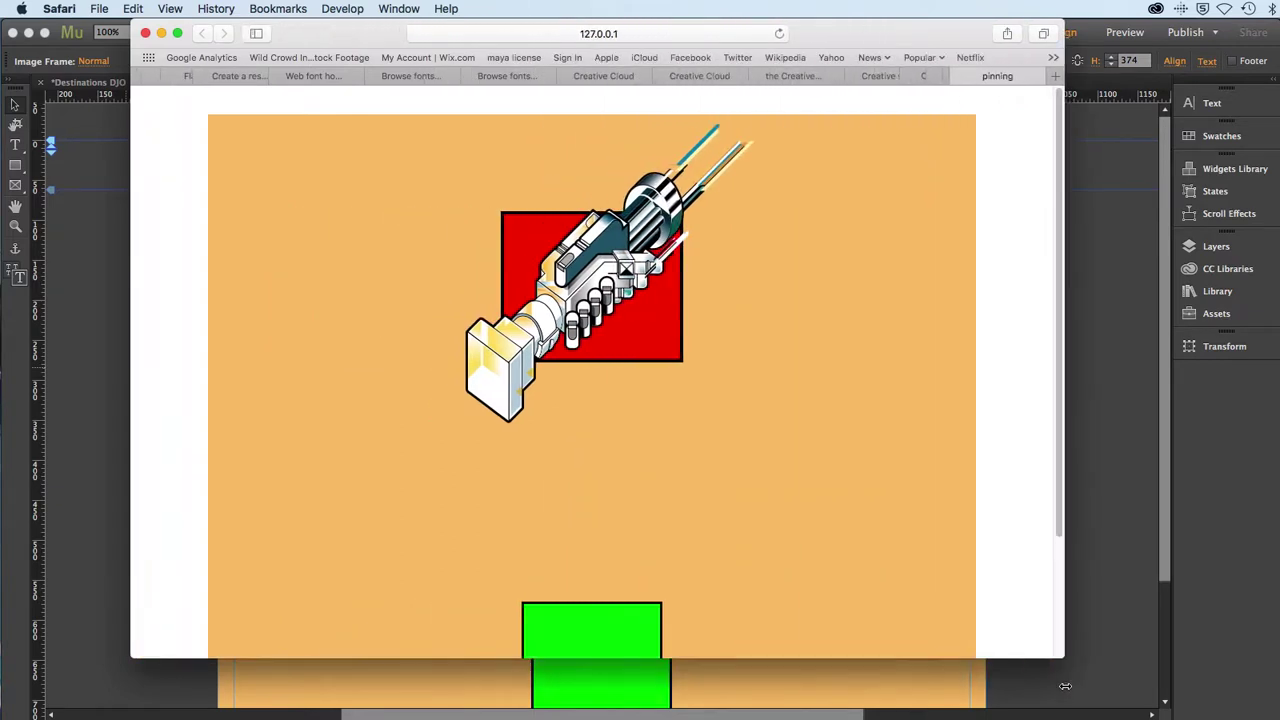
# Set the gun image's Resize to Responsive Width and Height, then preview the page in Safari
pyautogui.click(95, 432)
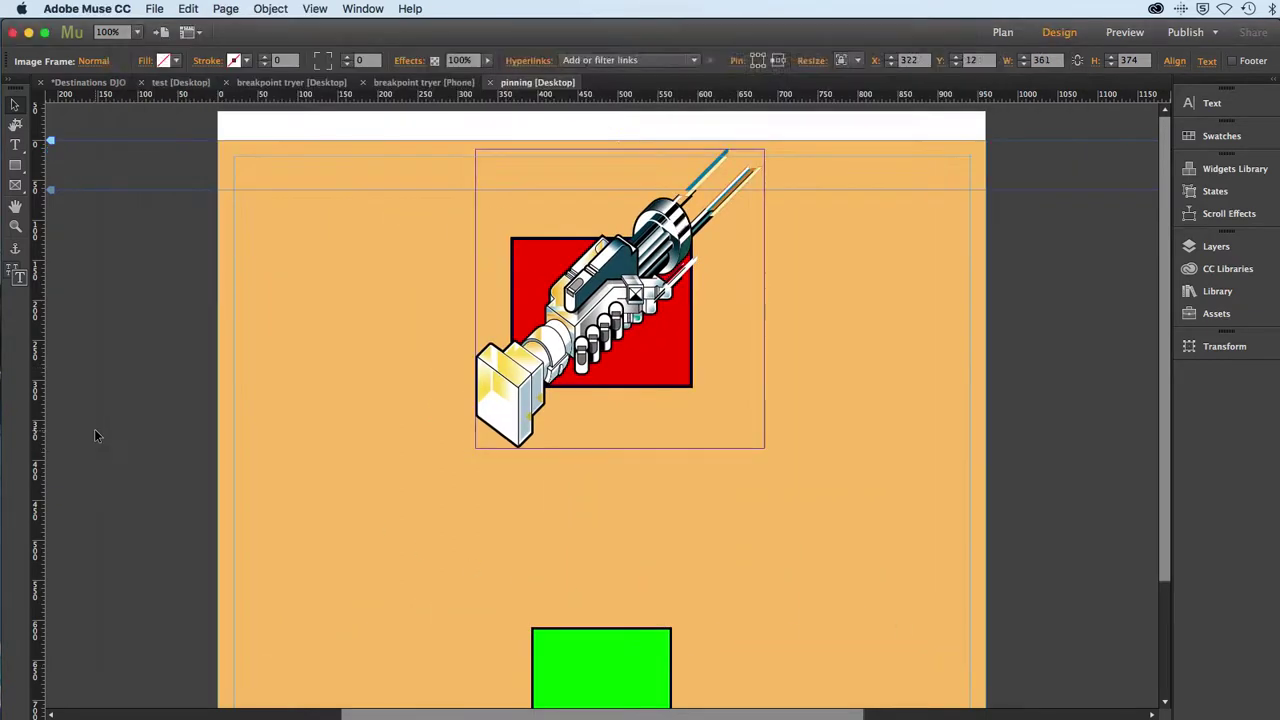
pyautogui.click(583, 317)
pyautogui.click(848, 60)
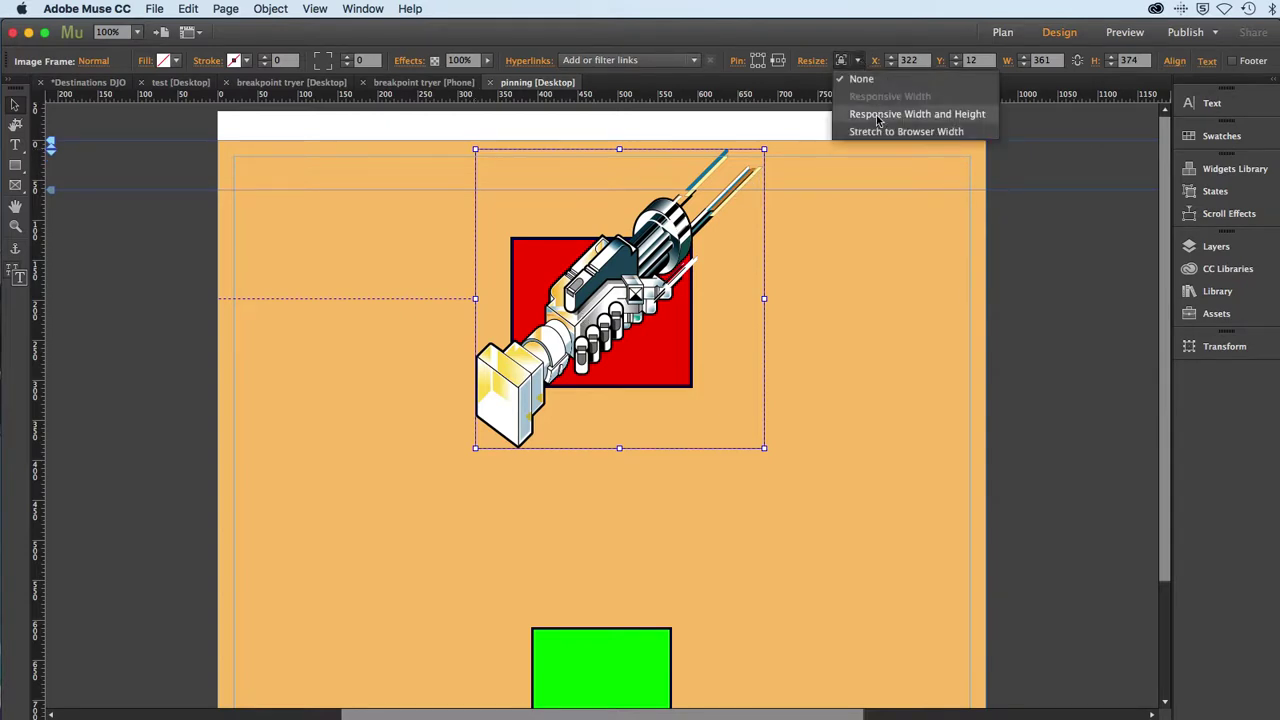
pyautogui.click(879, 120)
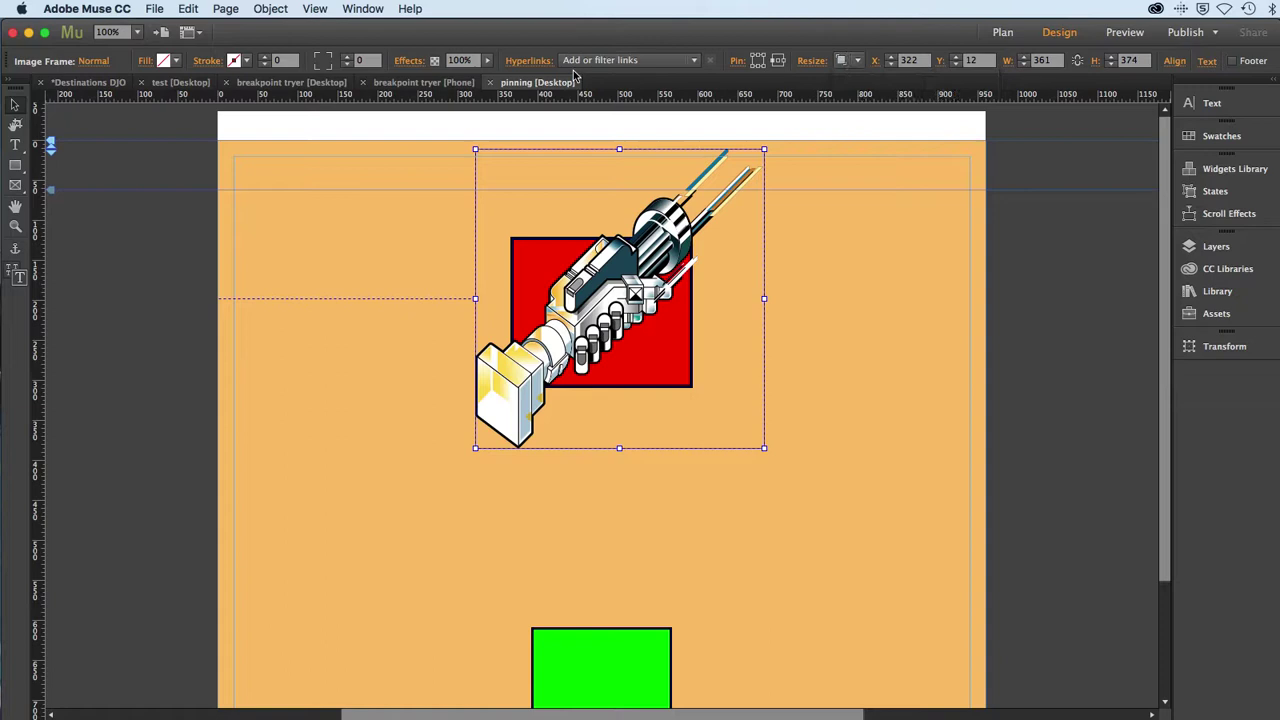
pyautogui.click(153, 9)
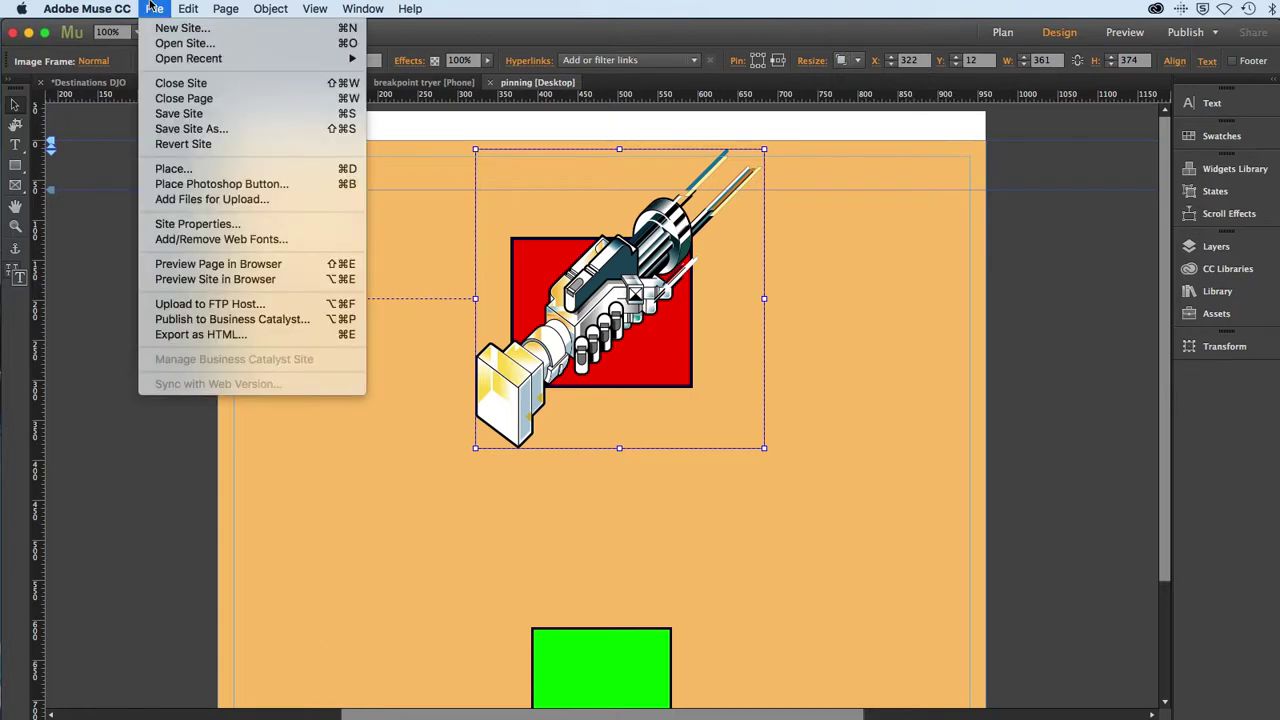
pyautogui.click(178, 264)
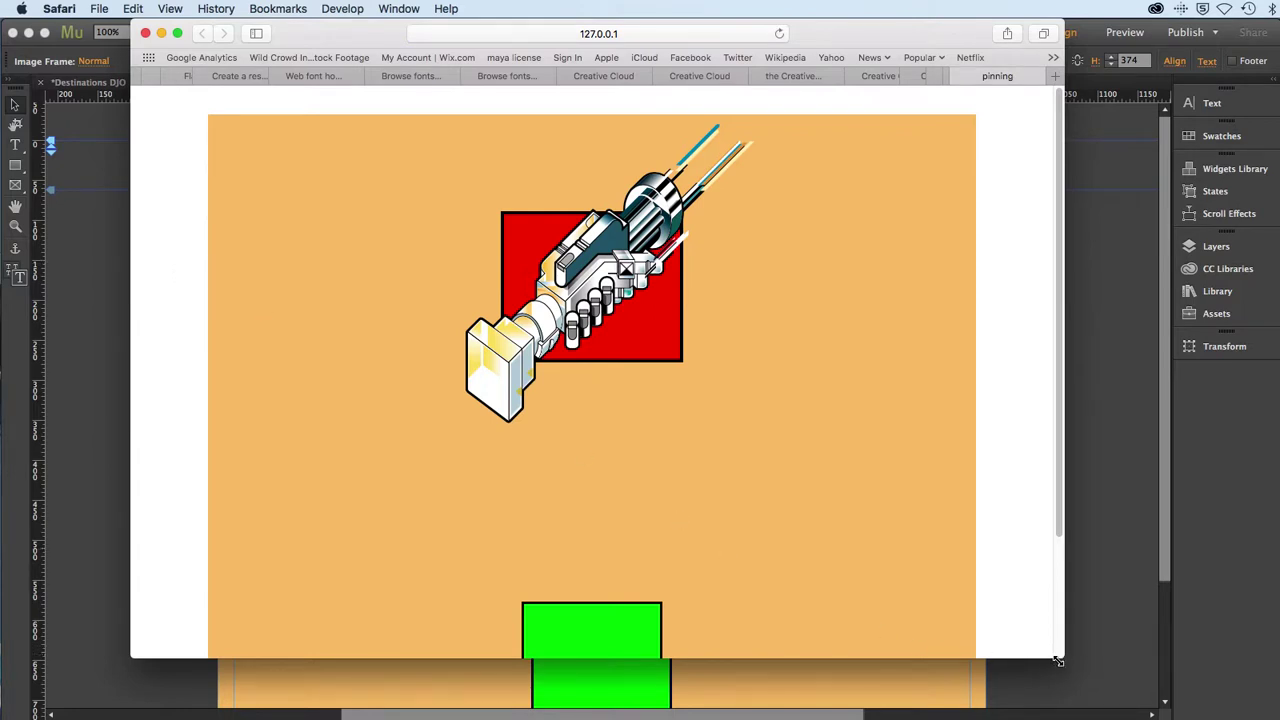
# Narrow and then widen the Safari preview to watch the gun image scale with the width
pyautogui.moveTo(1061, 661); pyautogui.dragTo(553, 650)
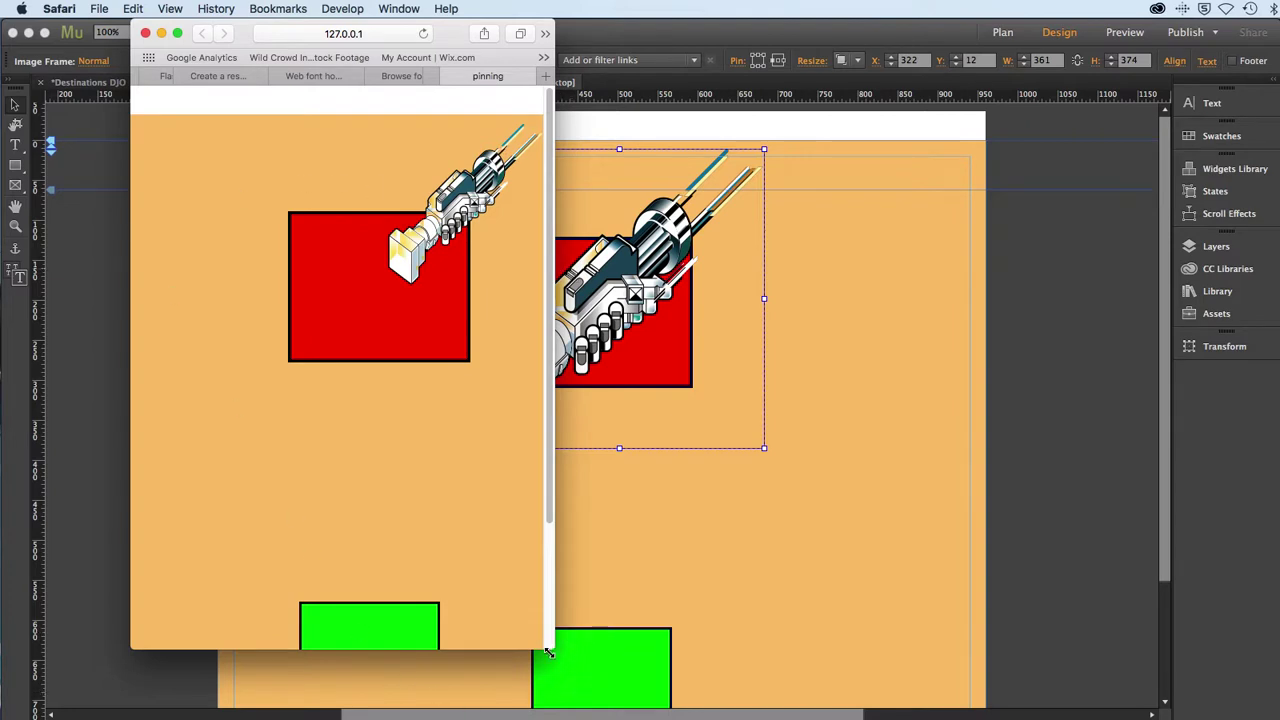
pyautogui.moveTo(551, 650); pyautogui.dragTo(910, 716)
# Pin the gun image to the page's horizontal centre and preview it in Safari again
pyautogui.click(1008, 573)
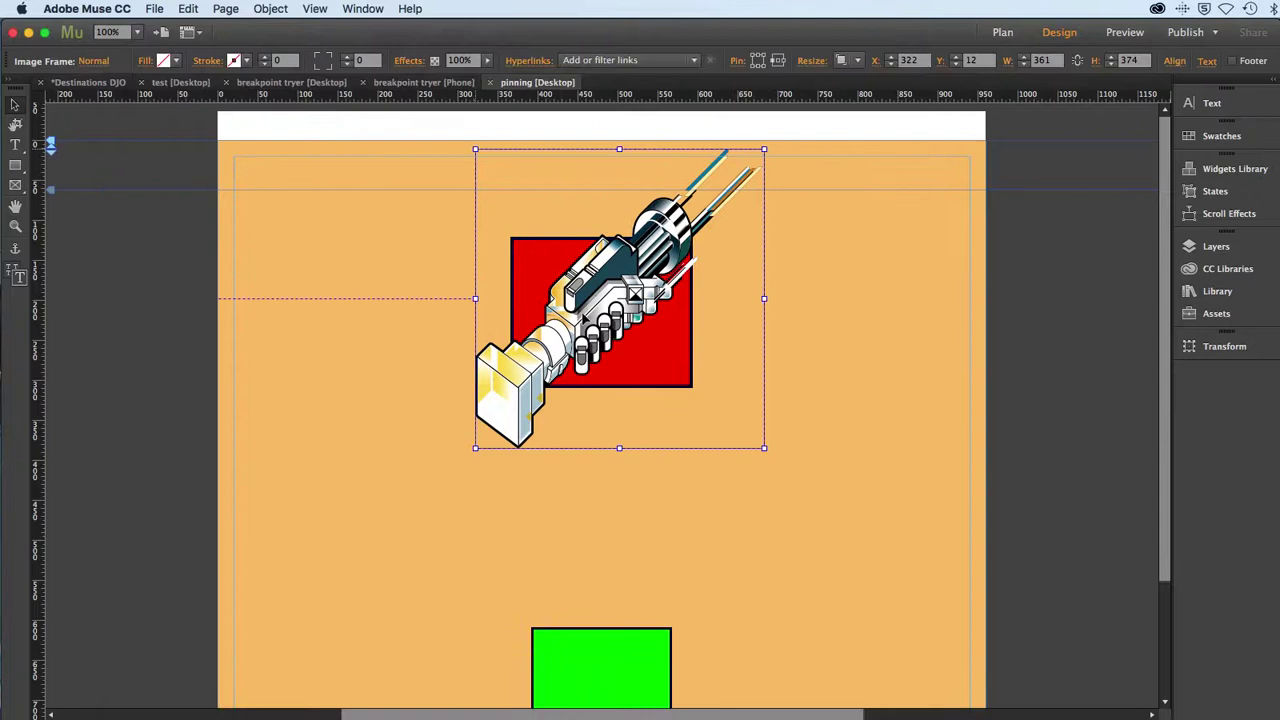
pyautogui.click(779, 62)
pyautogui.click(152, 9)
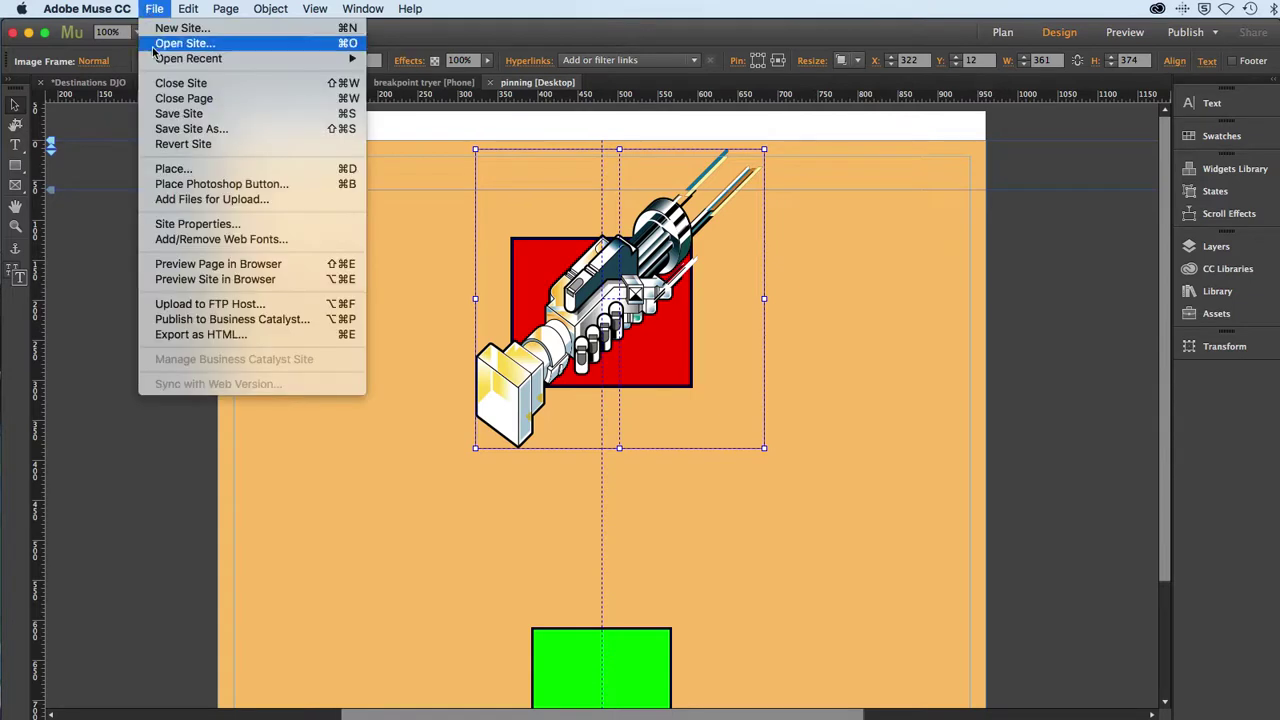
pyautogui.click(200, 262)
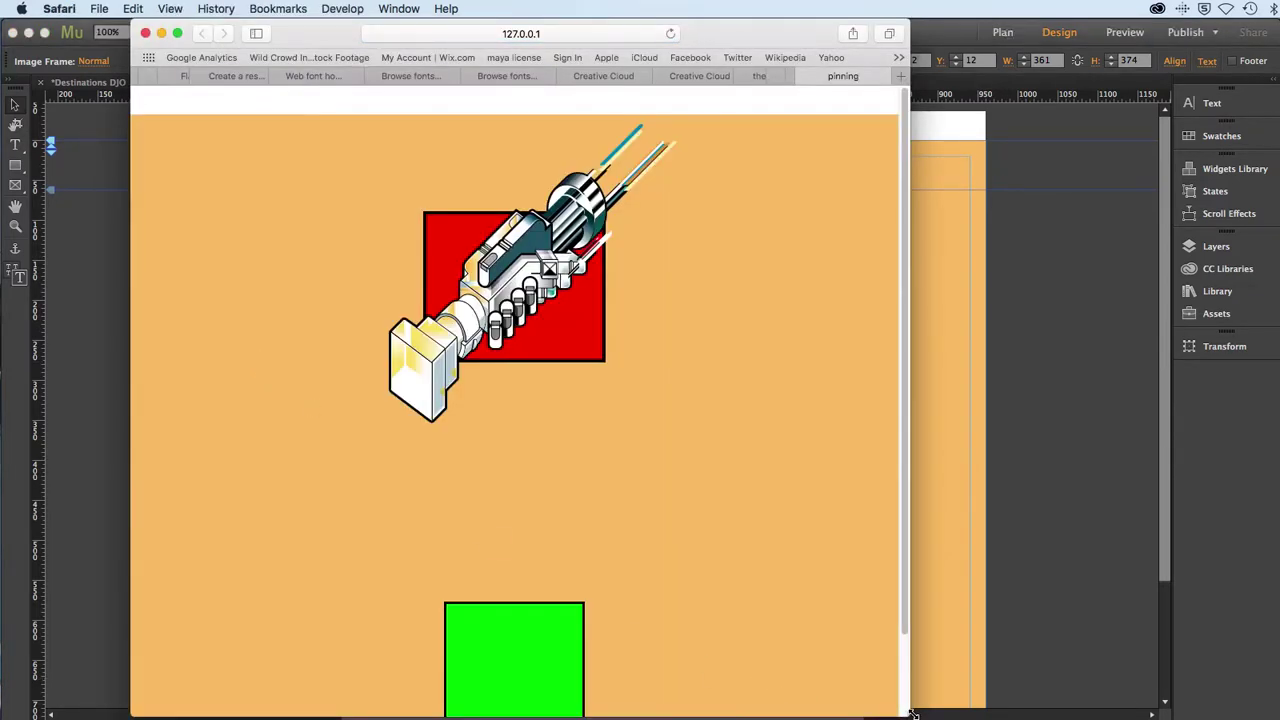
# Test the centre pin in Safari, then pin the image frame to the right and re-preview
pyautogui.moveTo(912, 713); pyautogui.dragTo(1030, 718)
pyautogui.click(1051, 600)
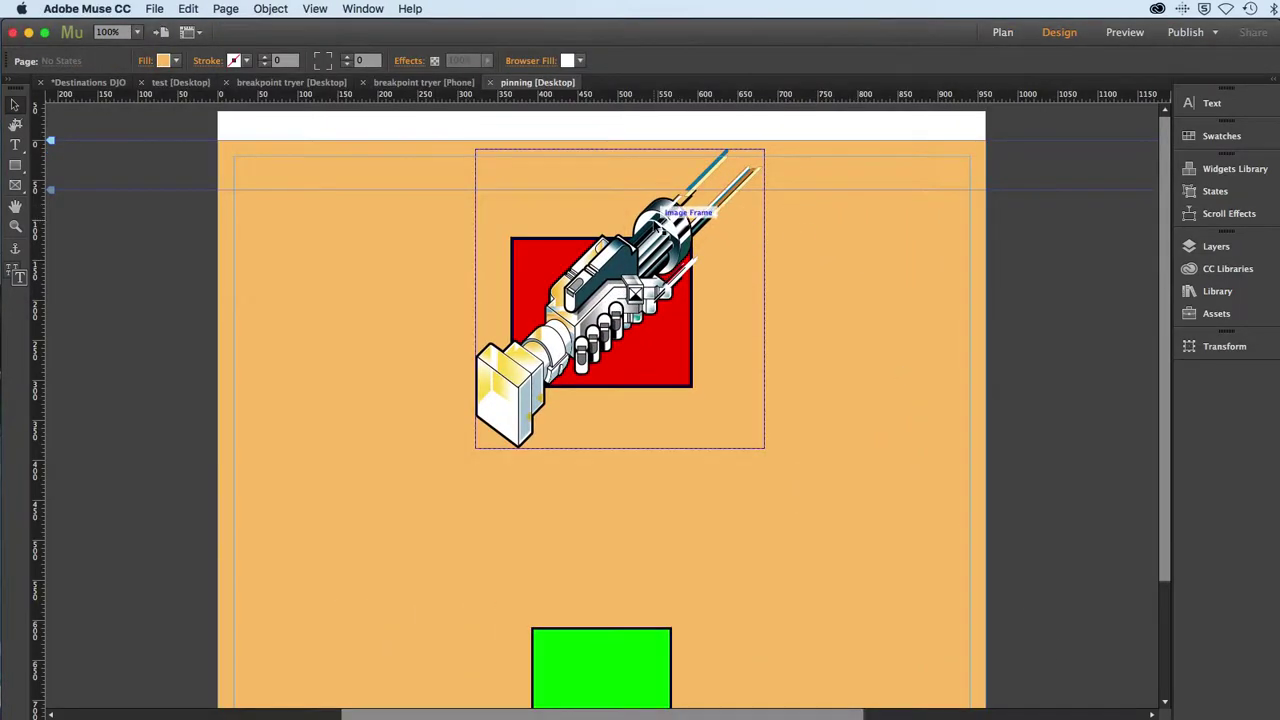
pyautogui.click(657, 226)
pyautogui.click(785, 60)
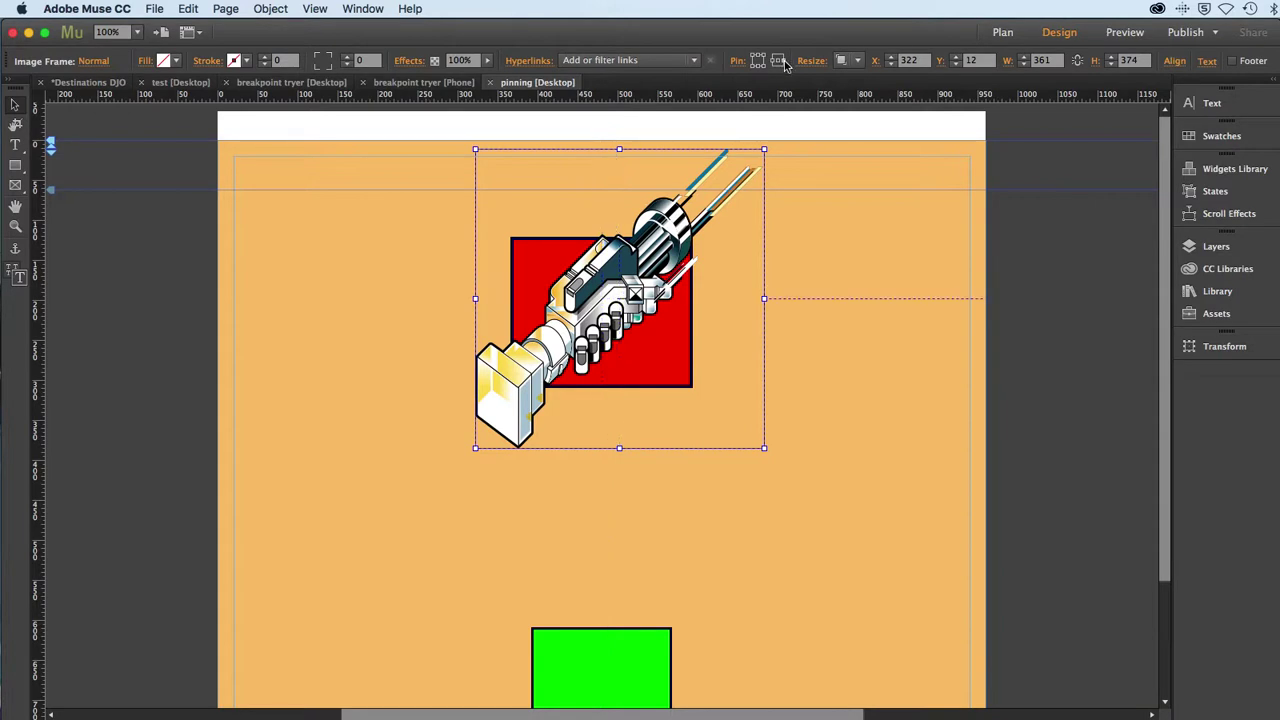
pyautogui.click(164, 8)
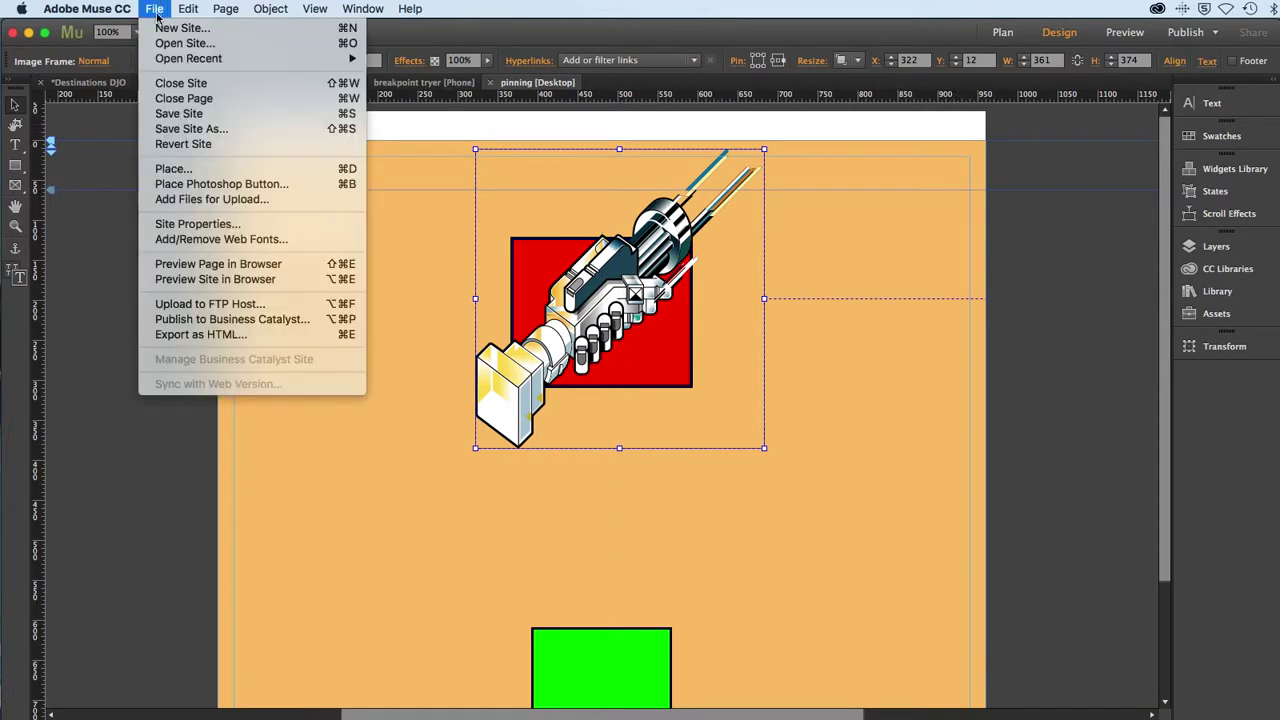
pyautogui.click(174, 262)
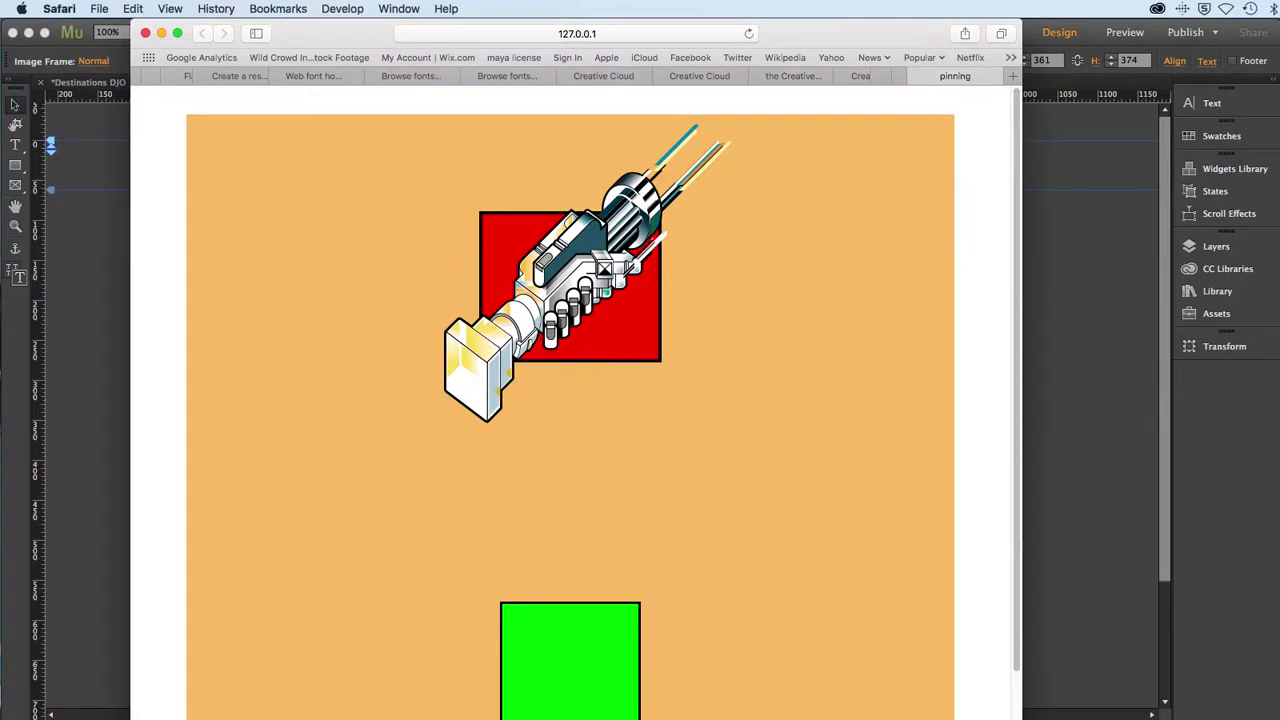
# Narrow and re-widen the Safari preview to see the image shift relative to the red square
pyautogui.moveTo(1000, 718); pyautogui.dragTo(597, 661)
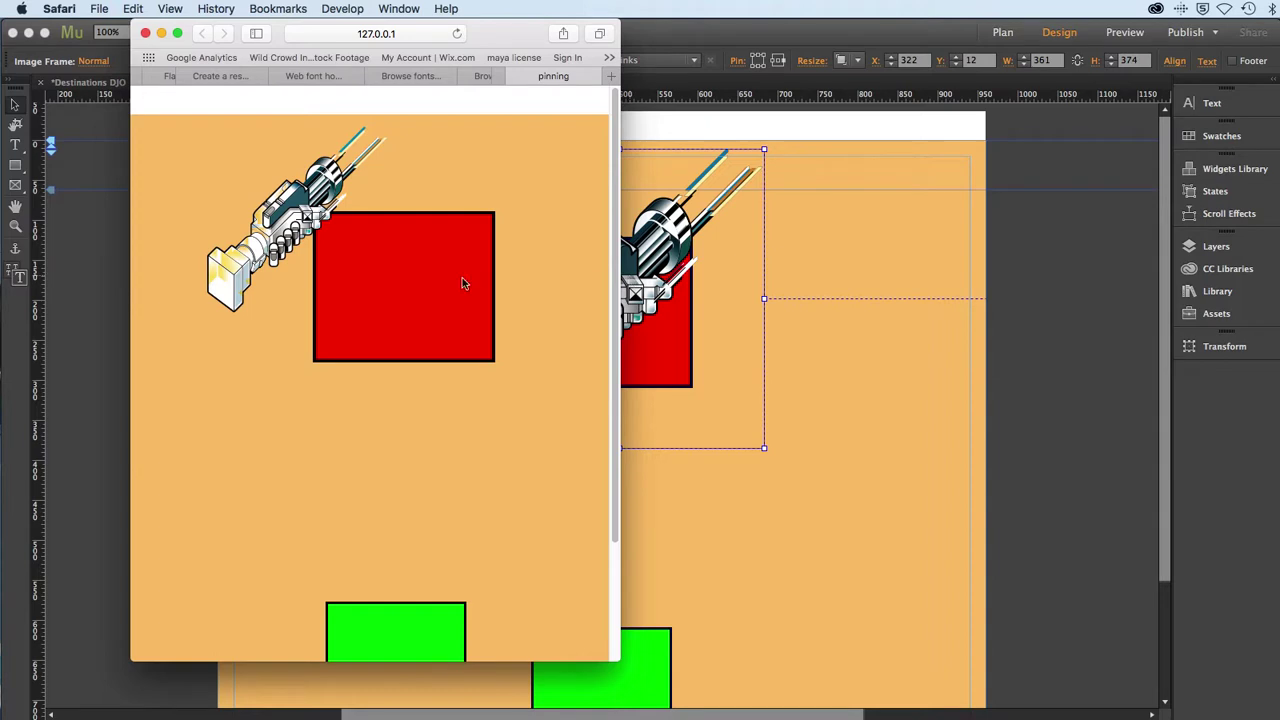
pyautogui.moveTo(619, 661); pyautogui.dragTo(1020, 706)
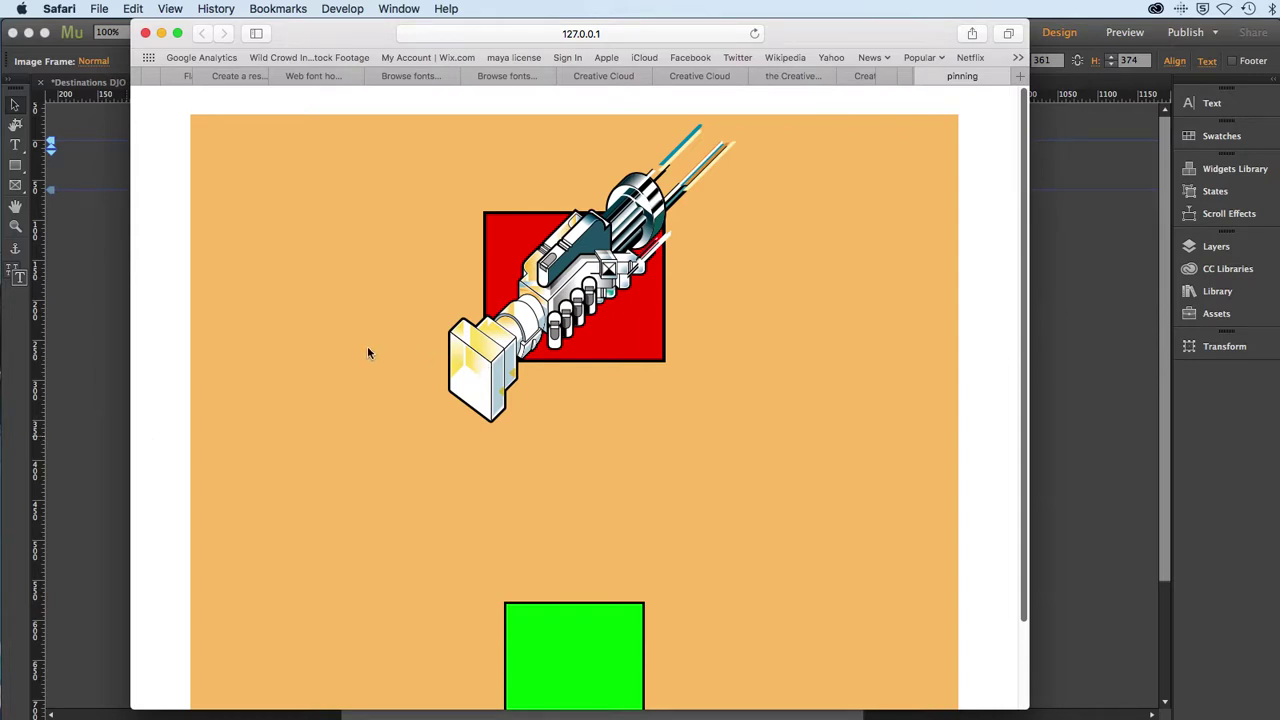
# Confirm the image frame still uses Responsive Width and Height, then select the green rectangle
pyautogui.click(109, 324)
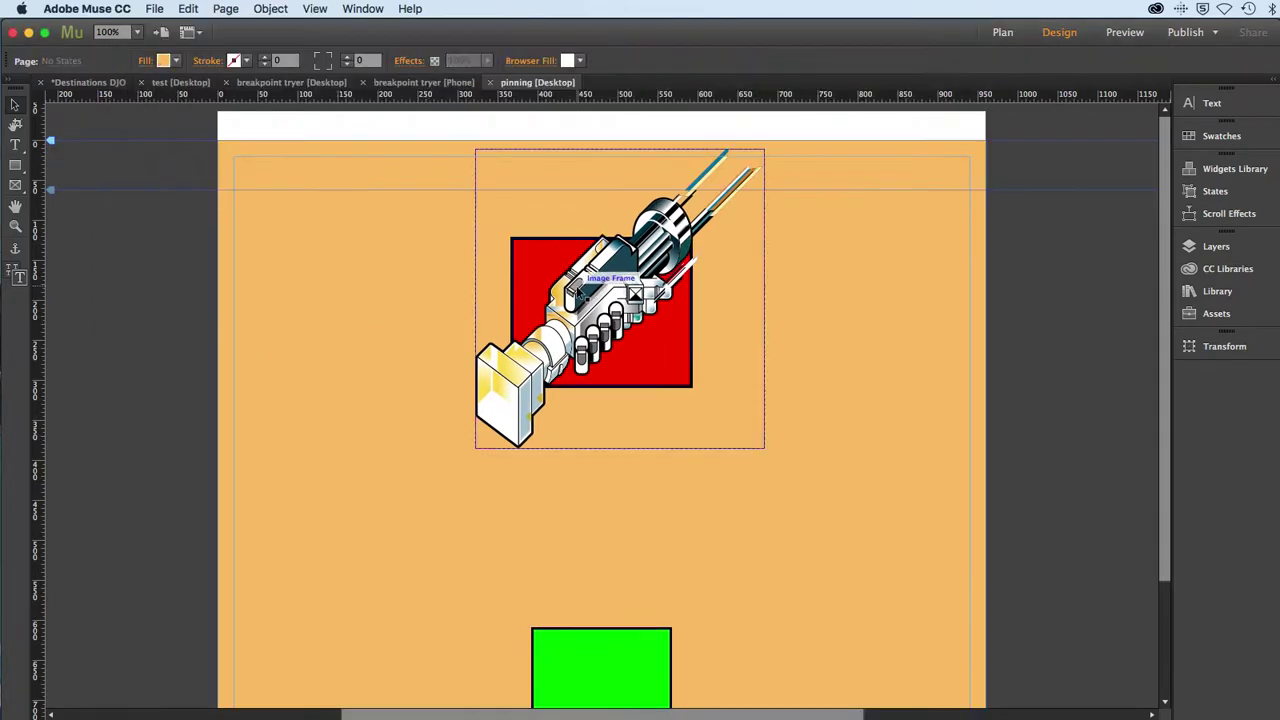
pyautogui.click(860, 62)
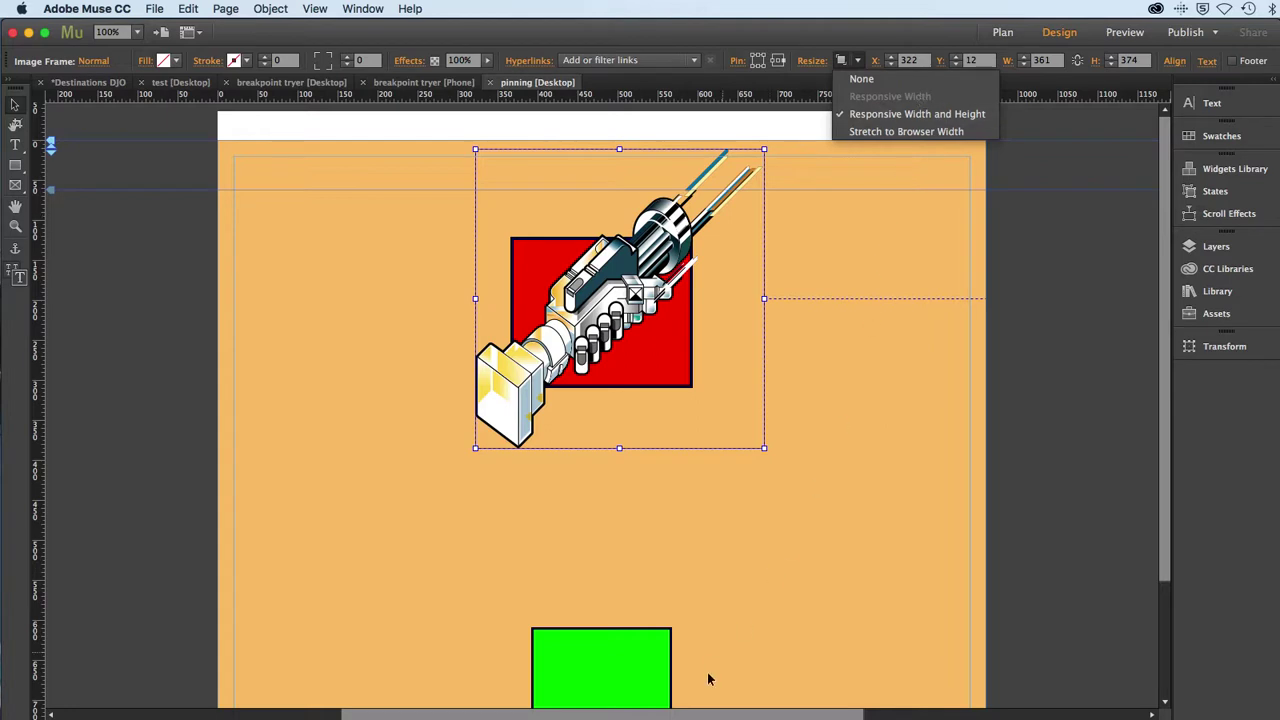
pyautogui.click(615, 660)
pyautogui.click(600, 668)
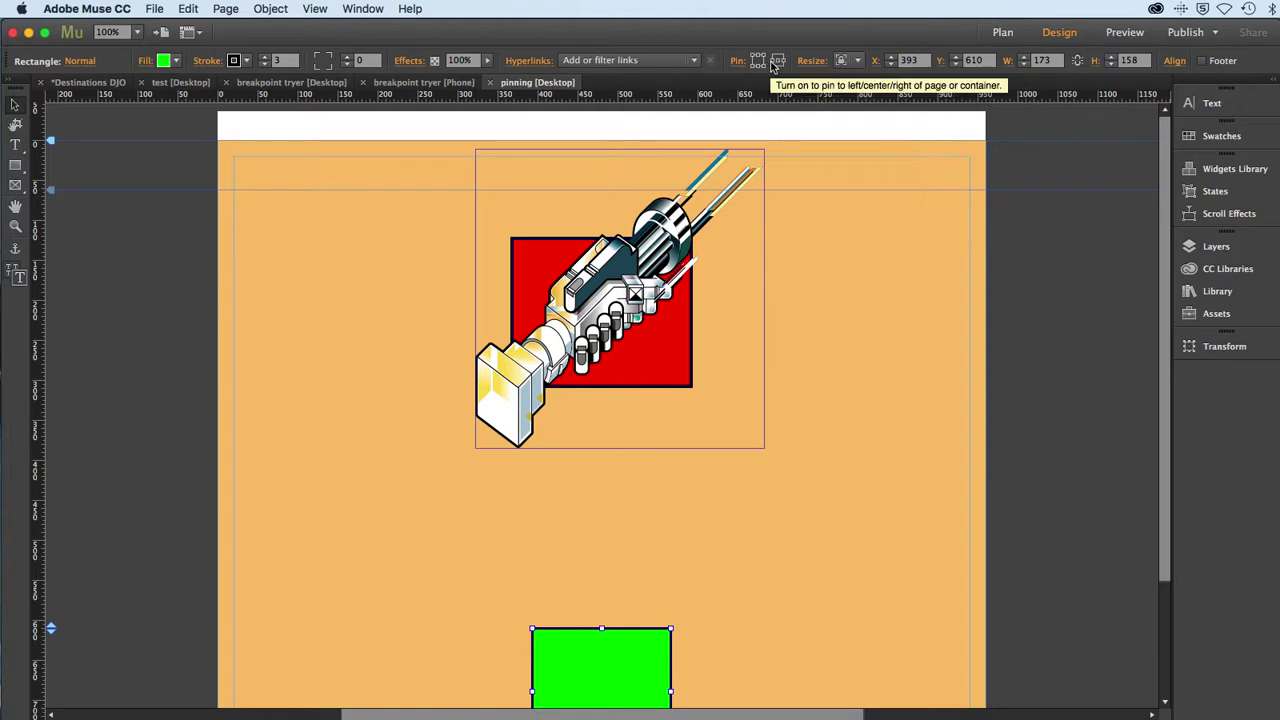
# Pin the green rectangle, move it to X 322, Y 453, and set Resize to Responsive Width
pyautogui.click(777, 62)
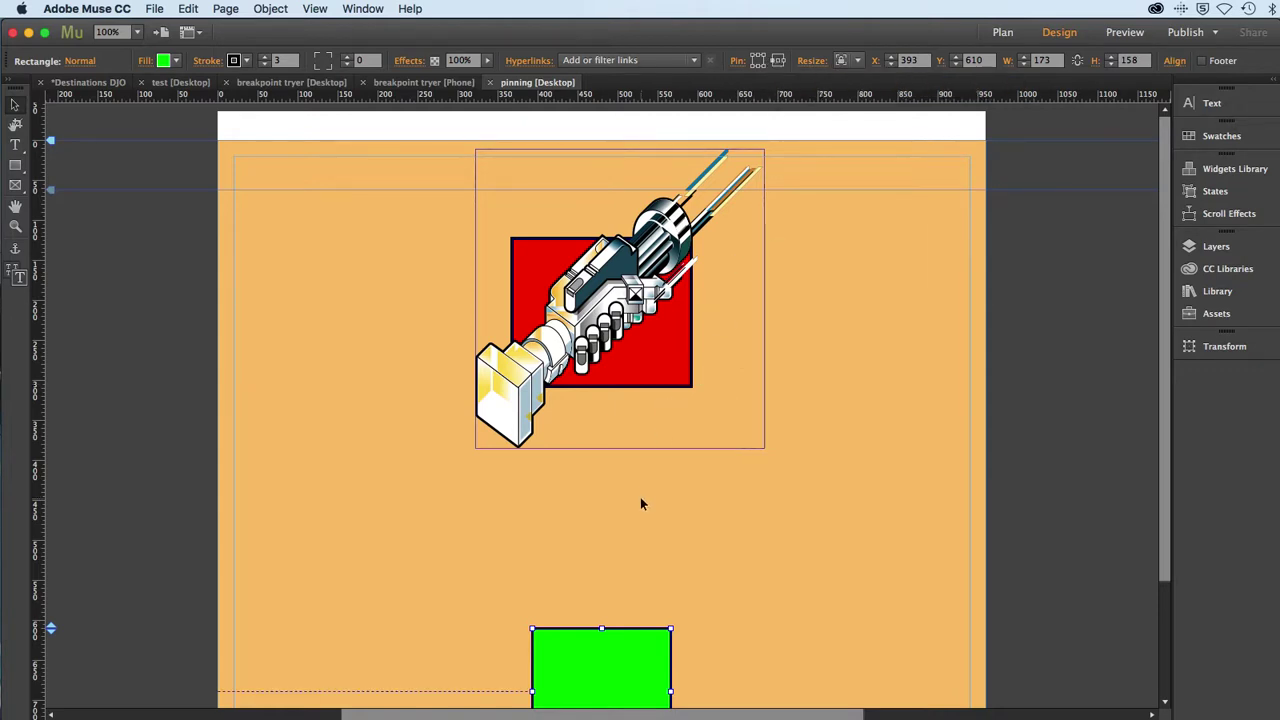
pyautogui.moveTo(588, 660); pyautogui.dragTo(545, 545)
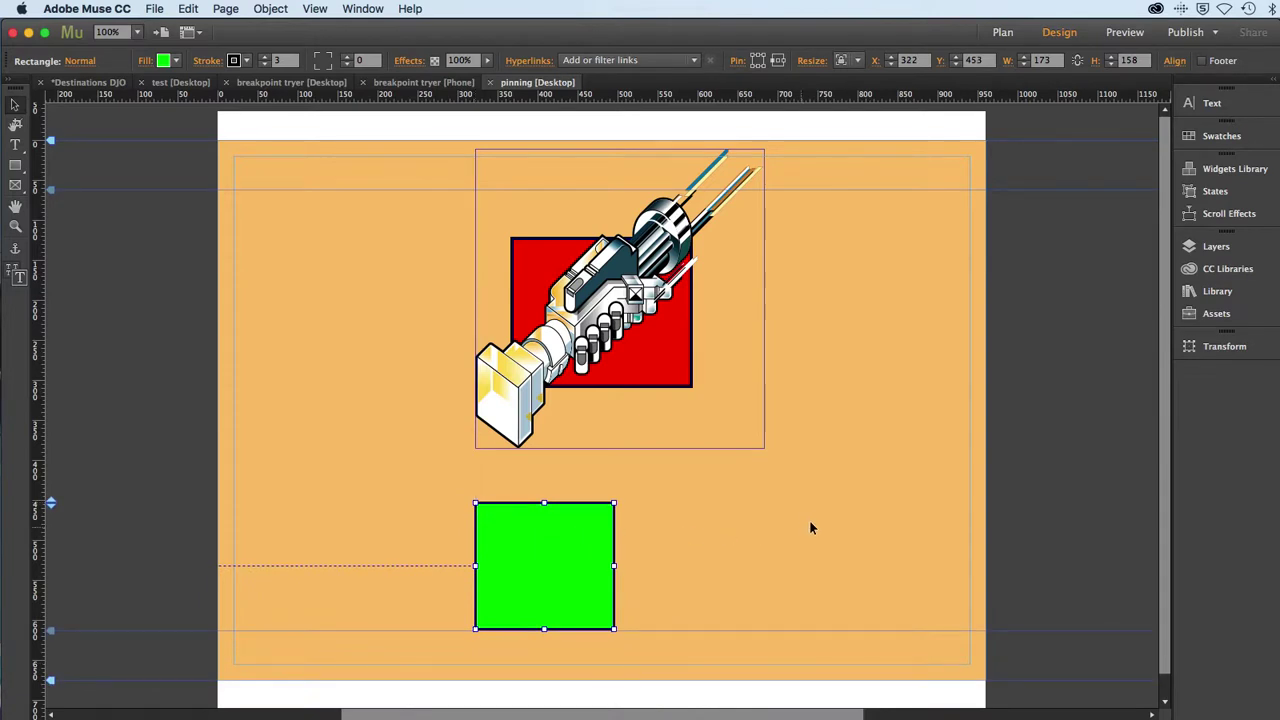
pyautogui.click(864, 64)
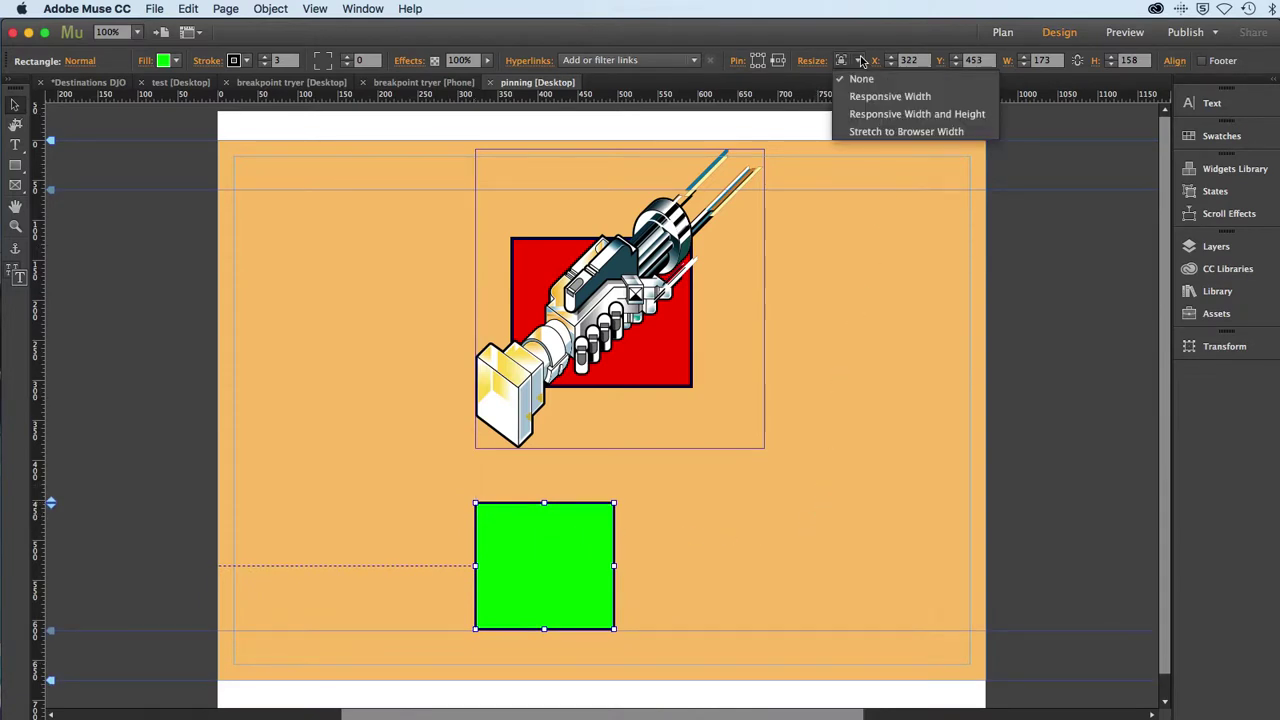
pyautogui.click(865, 98)
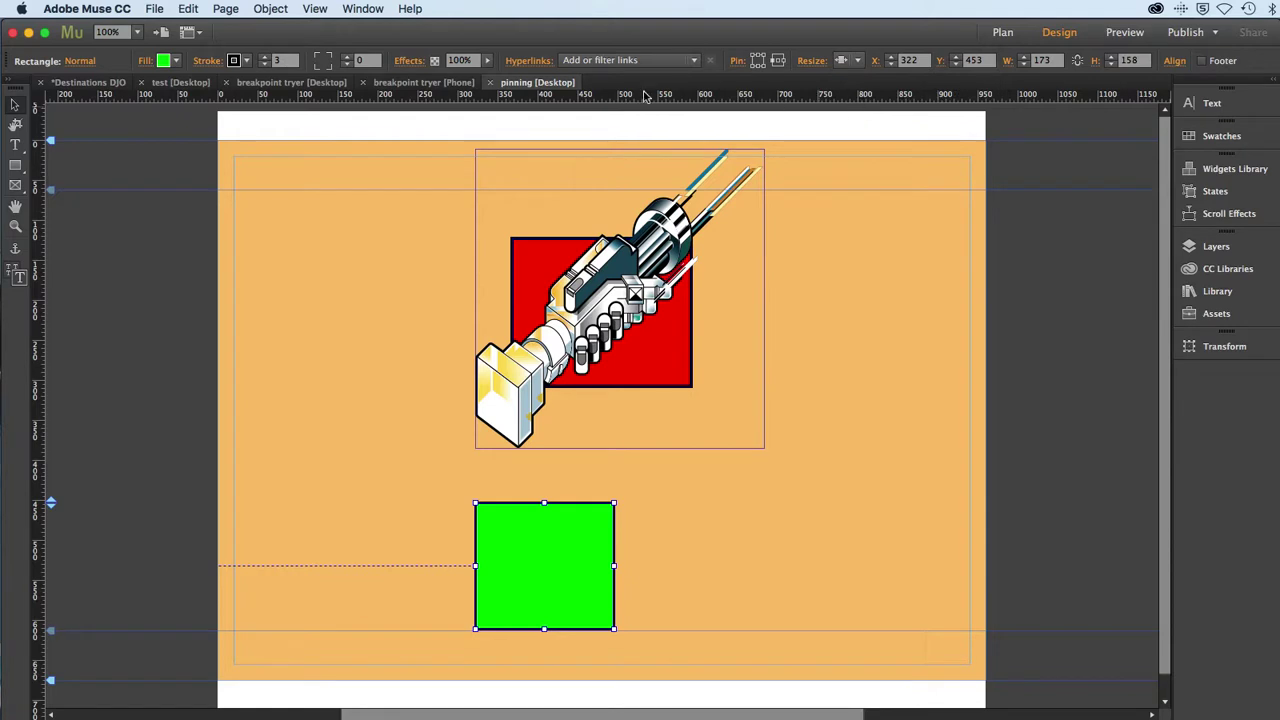
# Preview the page in Safari and resize the window so the green rectangle narrows and widens in width only
pyautogui.click(150, 9)
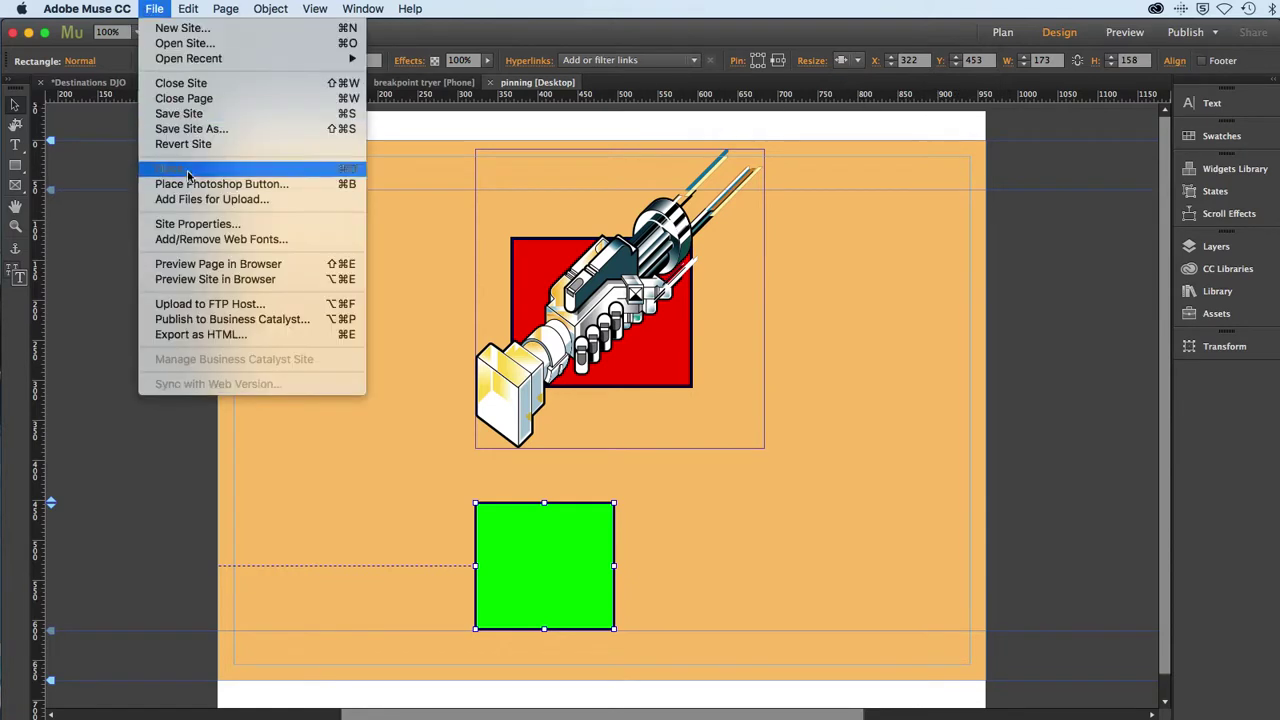
pyautogui.click(200, 266)
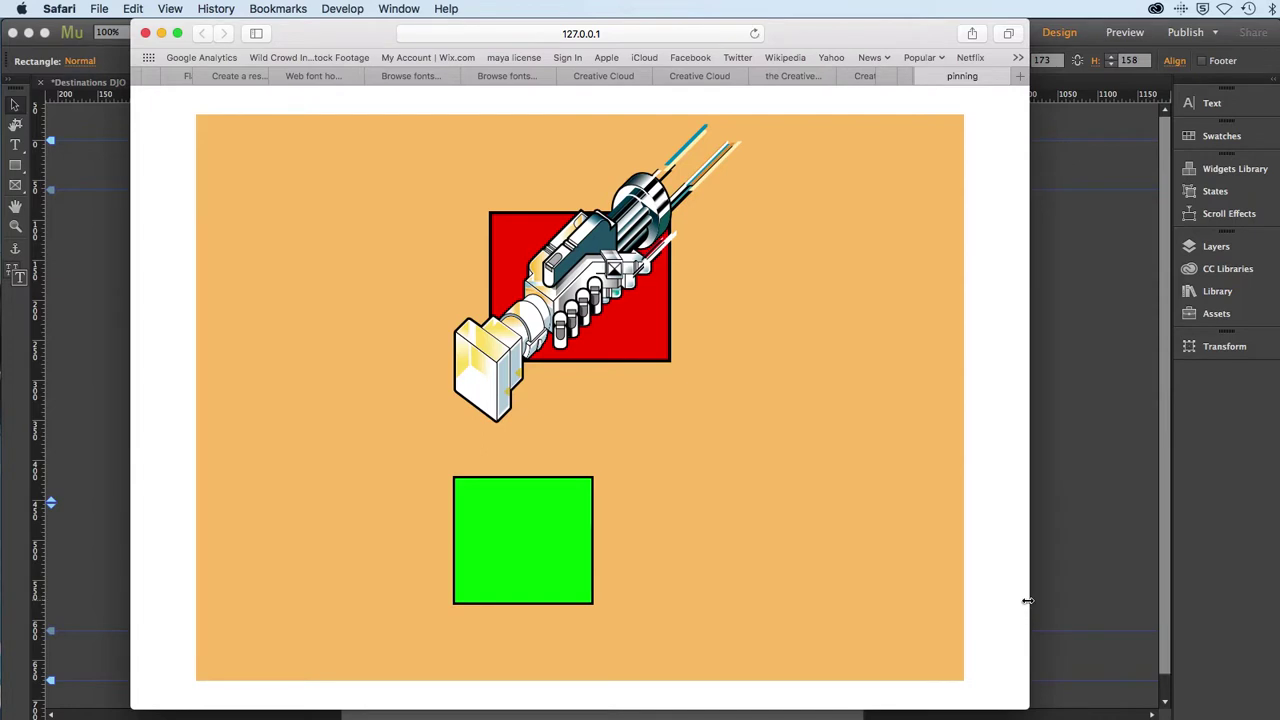
pyautogui.moveTo(1028, 600); pyautogui.dragTo(514, 658)
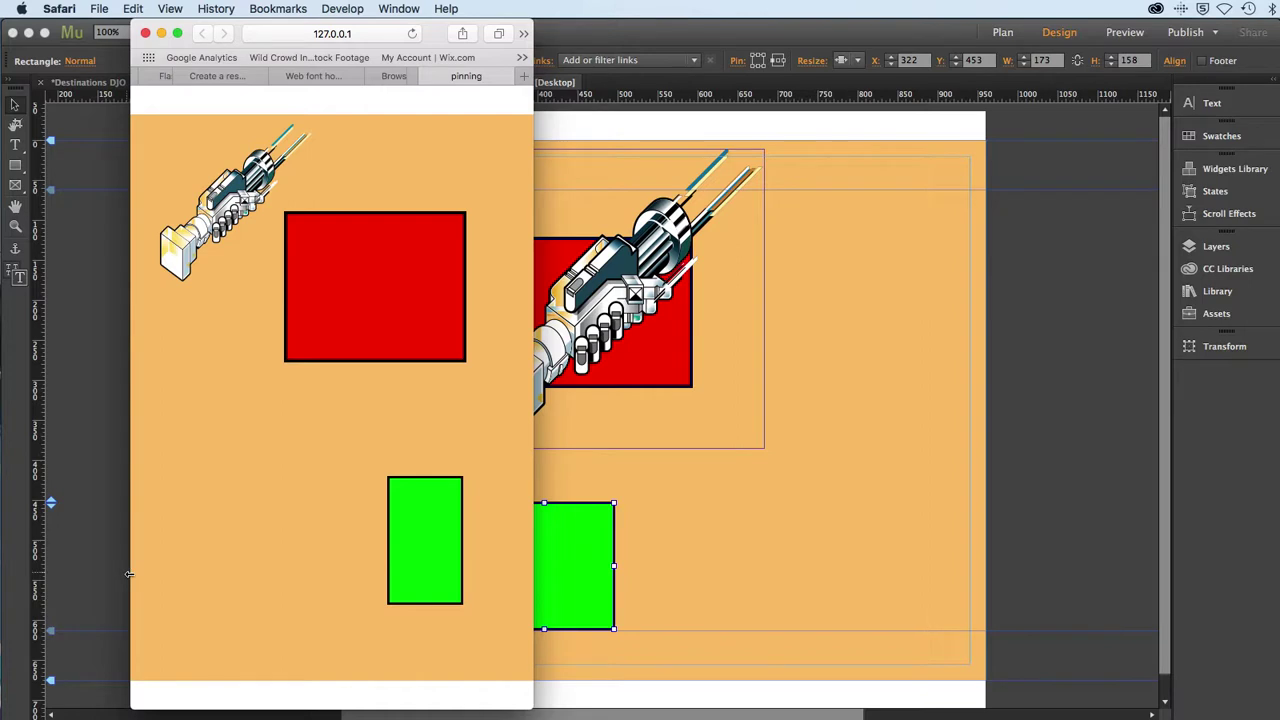
pyautogui.moveTo(527, 705); pyautogui.dragTo(1020, 698)
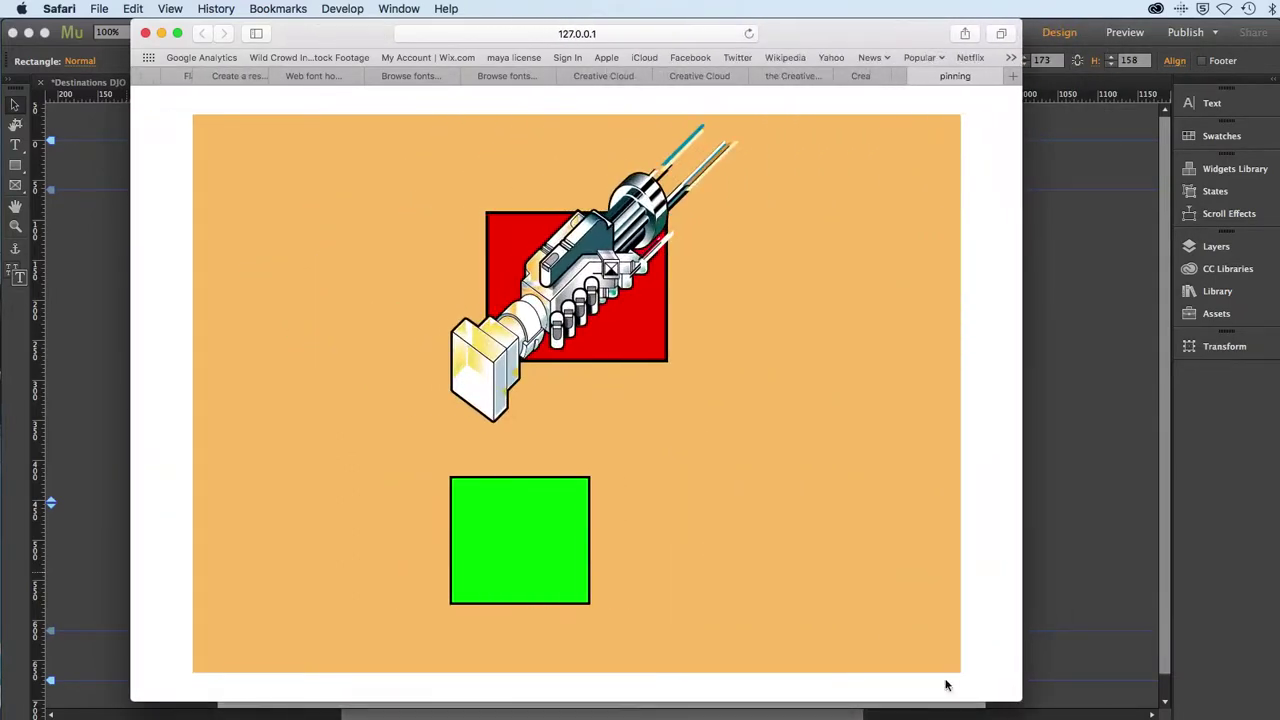
# Set the green rectangle's Resize option to Responsive Width and Height, then preview the page in Safari
pyautogui.click(98, 408)
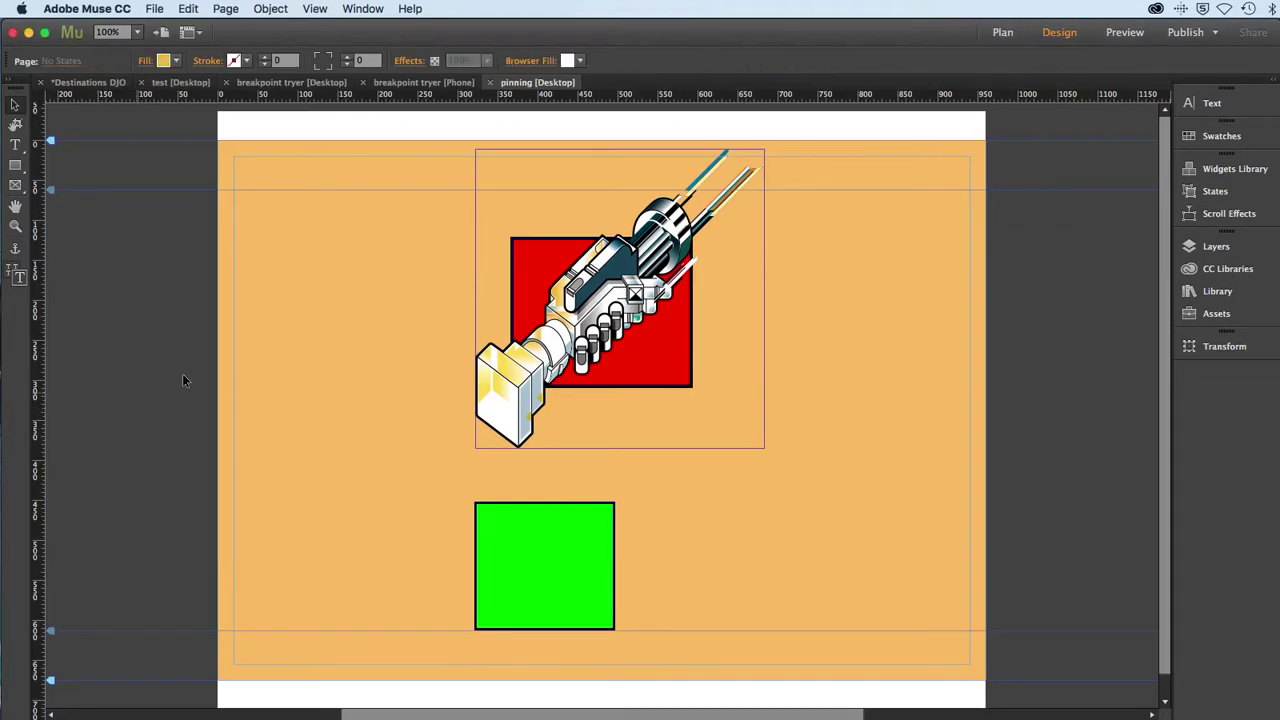
pyautogui.click(555, 600)
pyautogui.click(855, 62)
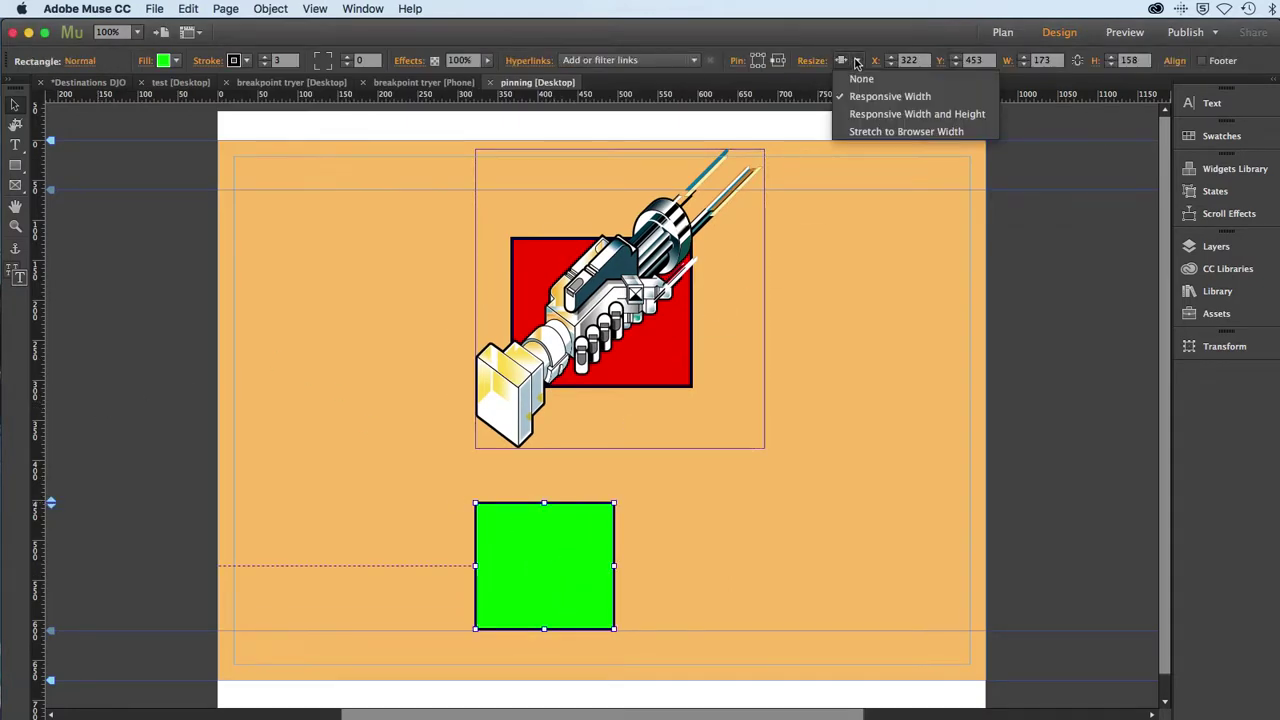
pyautogui.click(873, 116)
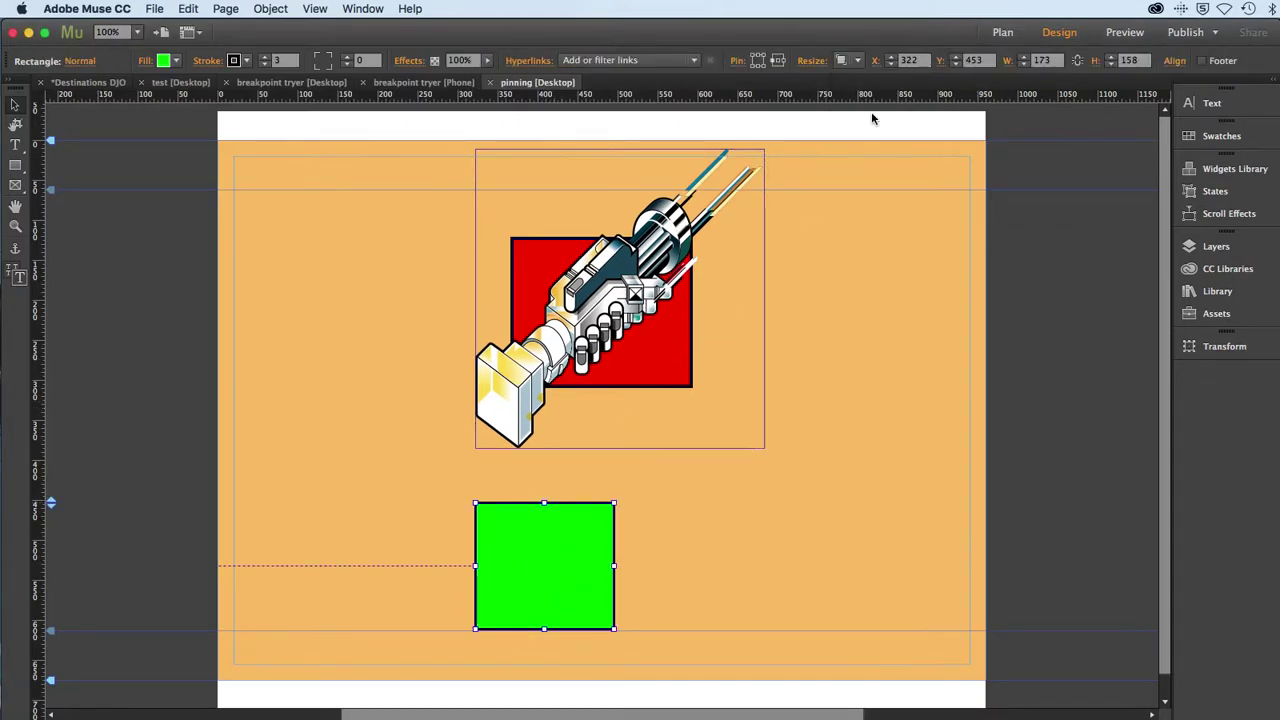
pyautogui.click(152, 8)
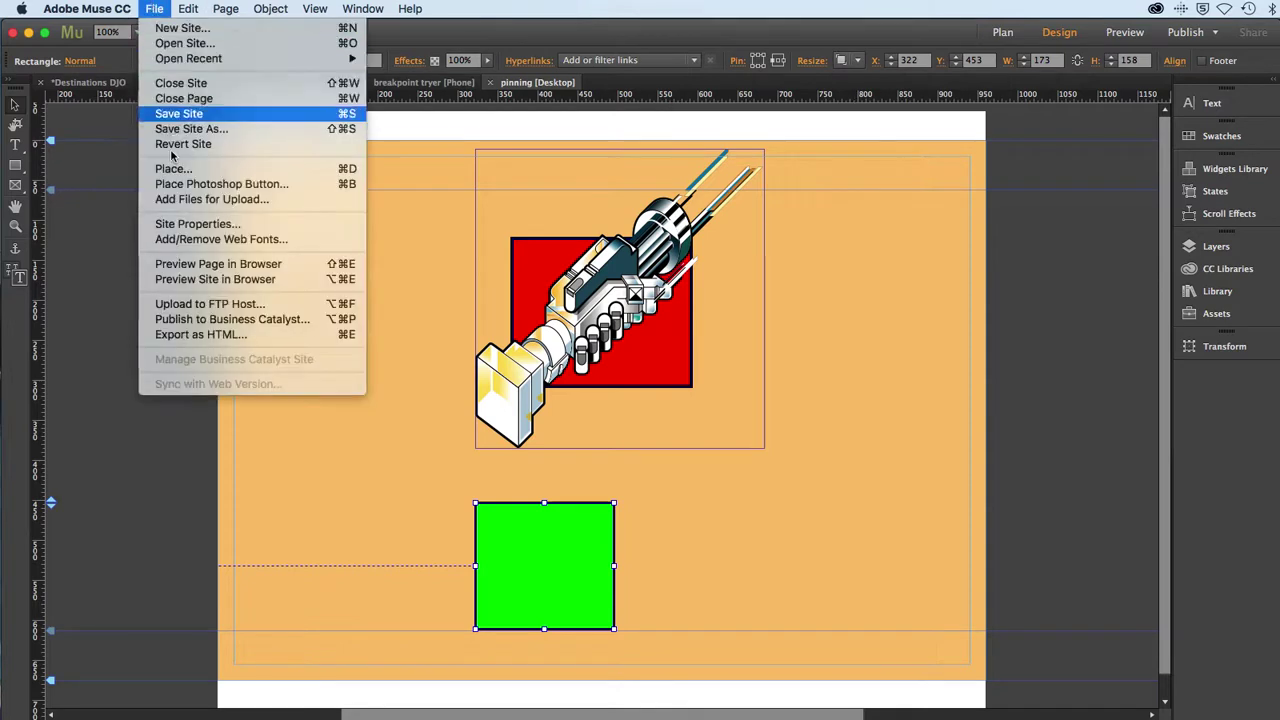
pyautogui.click(200, 266)
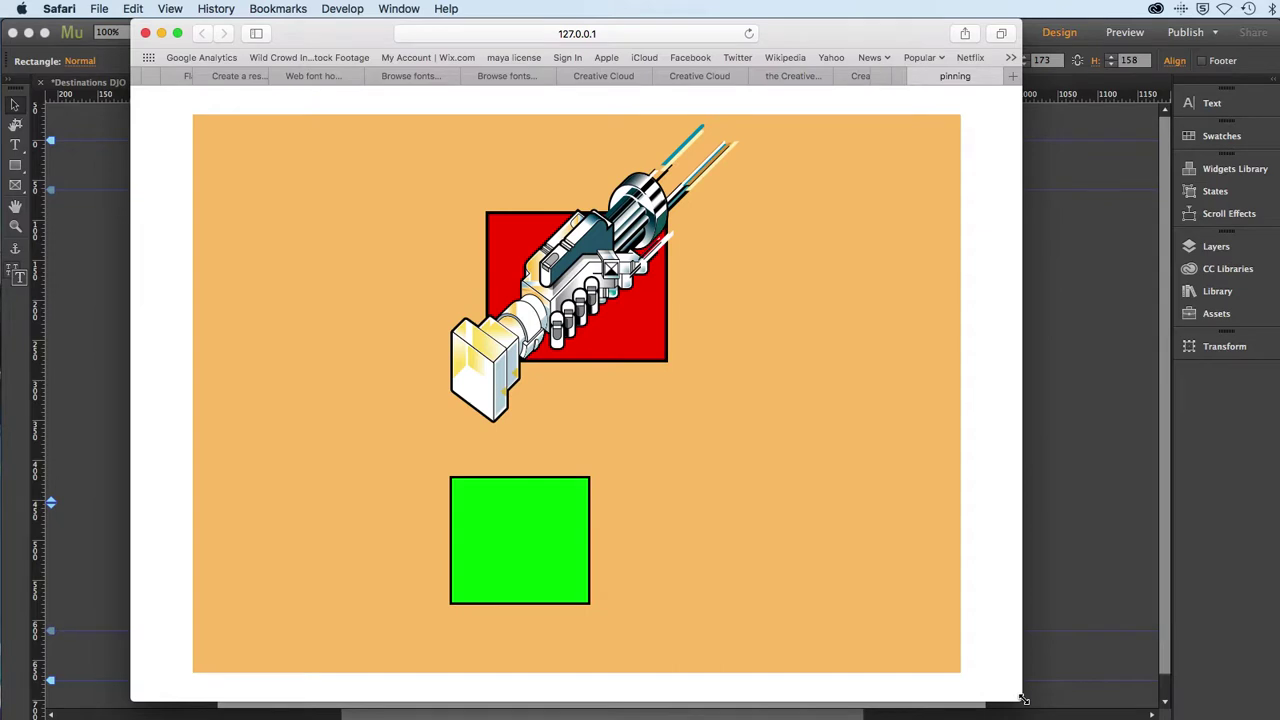
# Shrink the Safari preview, then reselect the green rectangle in Muse and preview the page again
pyautogui.moveTo(1023, 699); pyautogui.dragTo(610, 651)
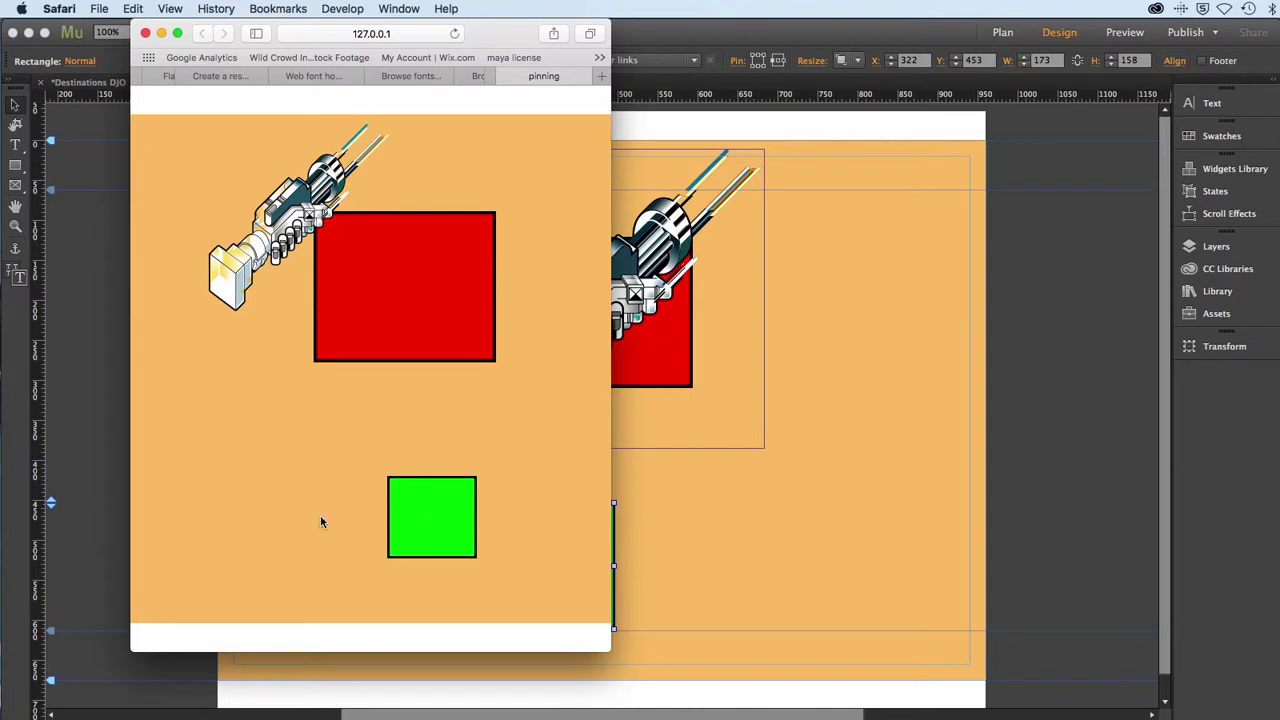
pyautogui.click(118, 504)
pyautogui.click(529, 604)
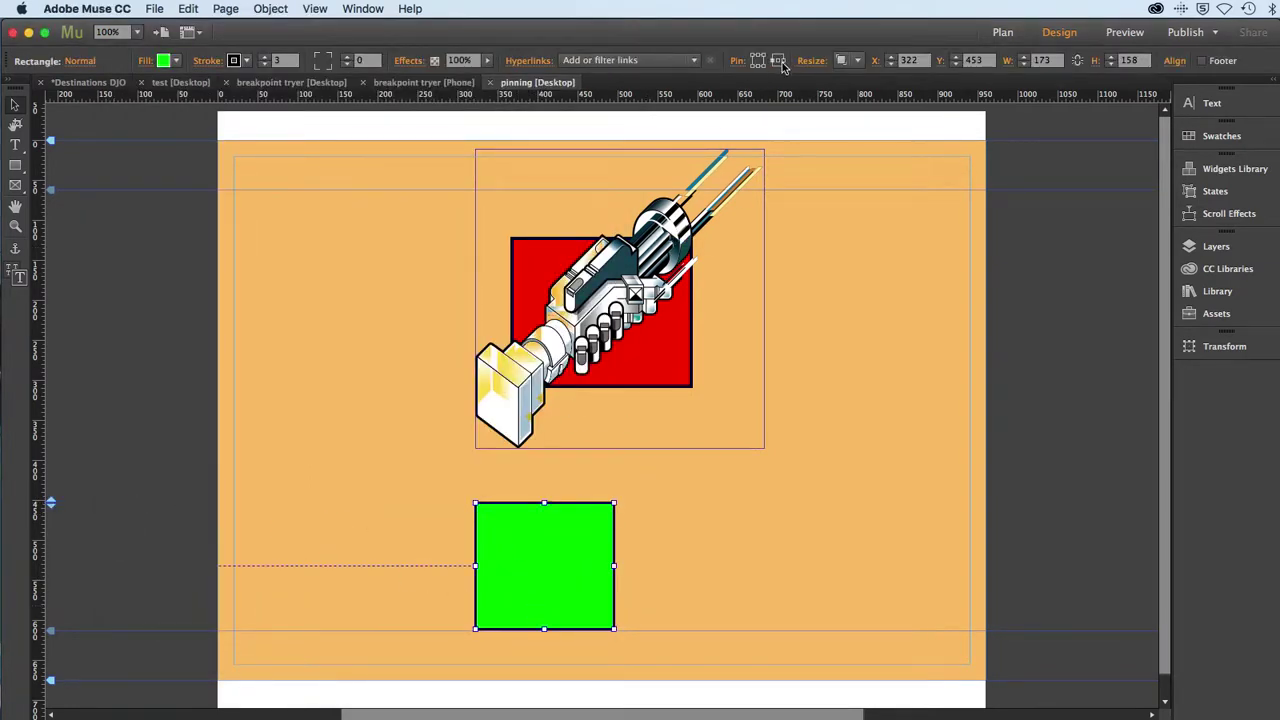
pyautogui.click(155, 8)
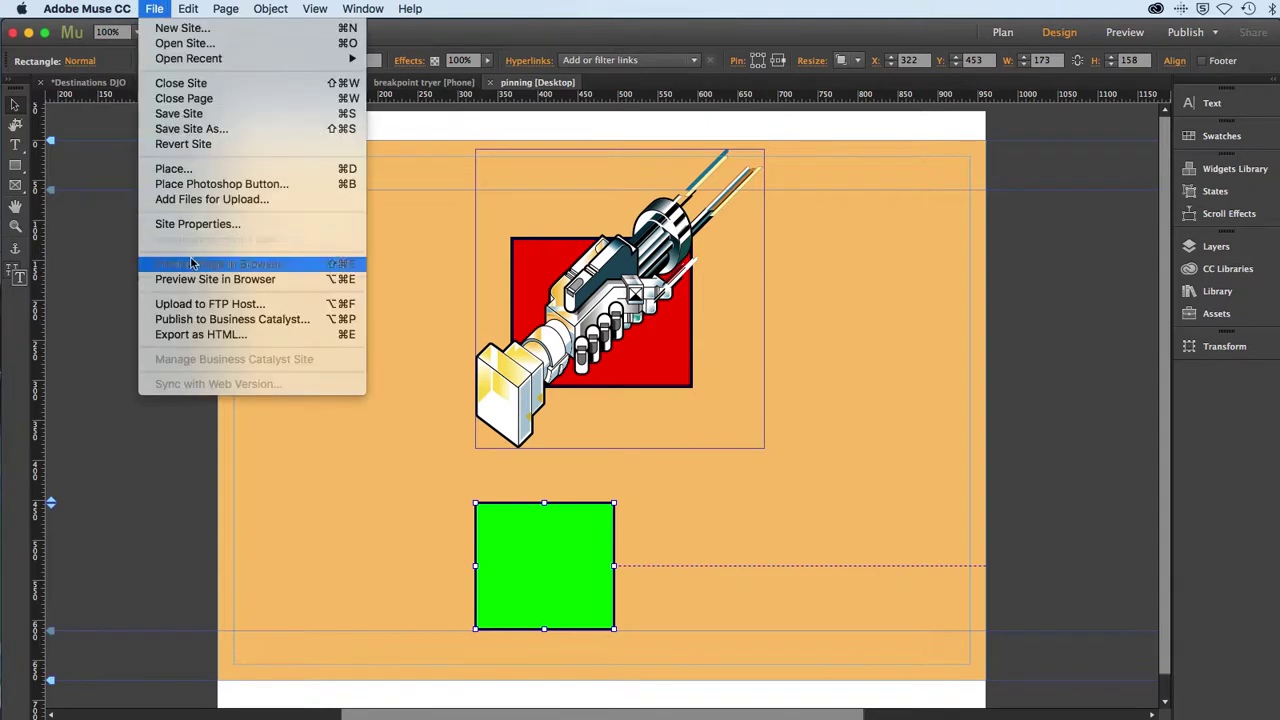
pyautogui.click(193, 266)
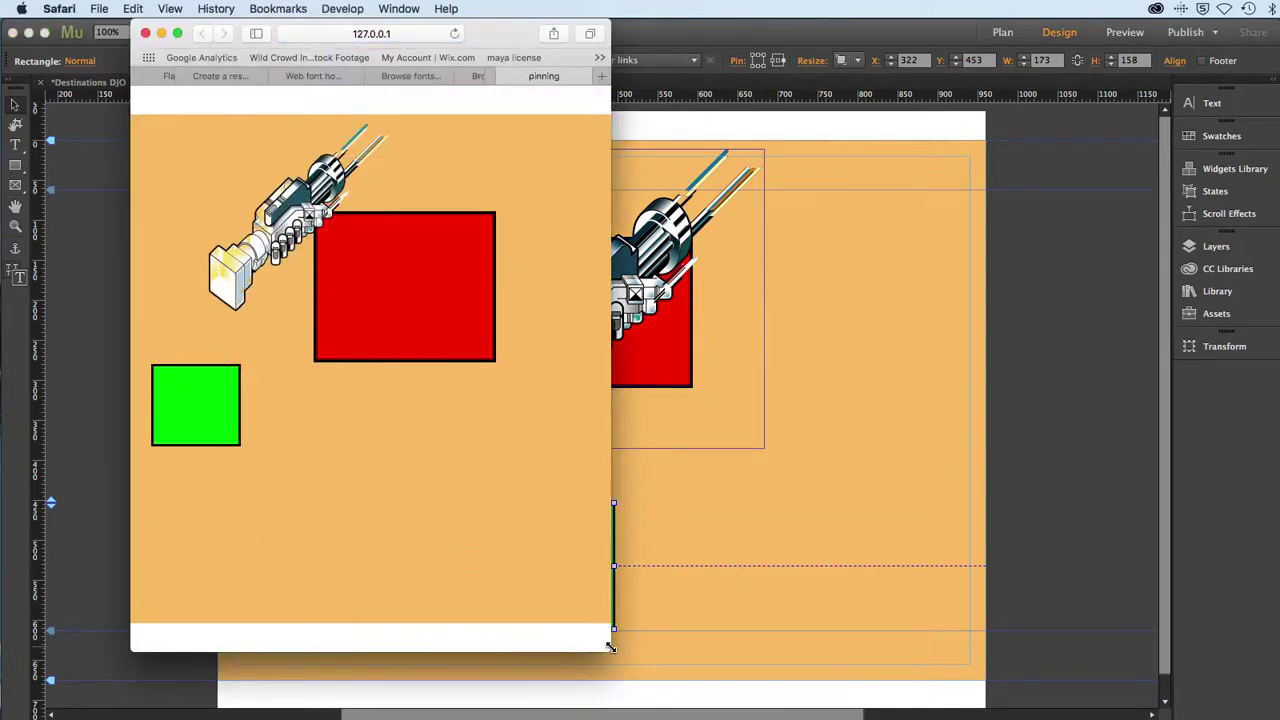
# Widen the Safari preview in two drags so the green rectangle moves in from the left and grows
pyautogui.moveTo(611, 648); pyautogui.dragTo(736, 696)
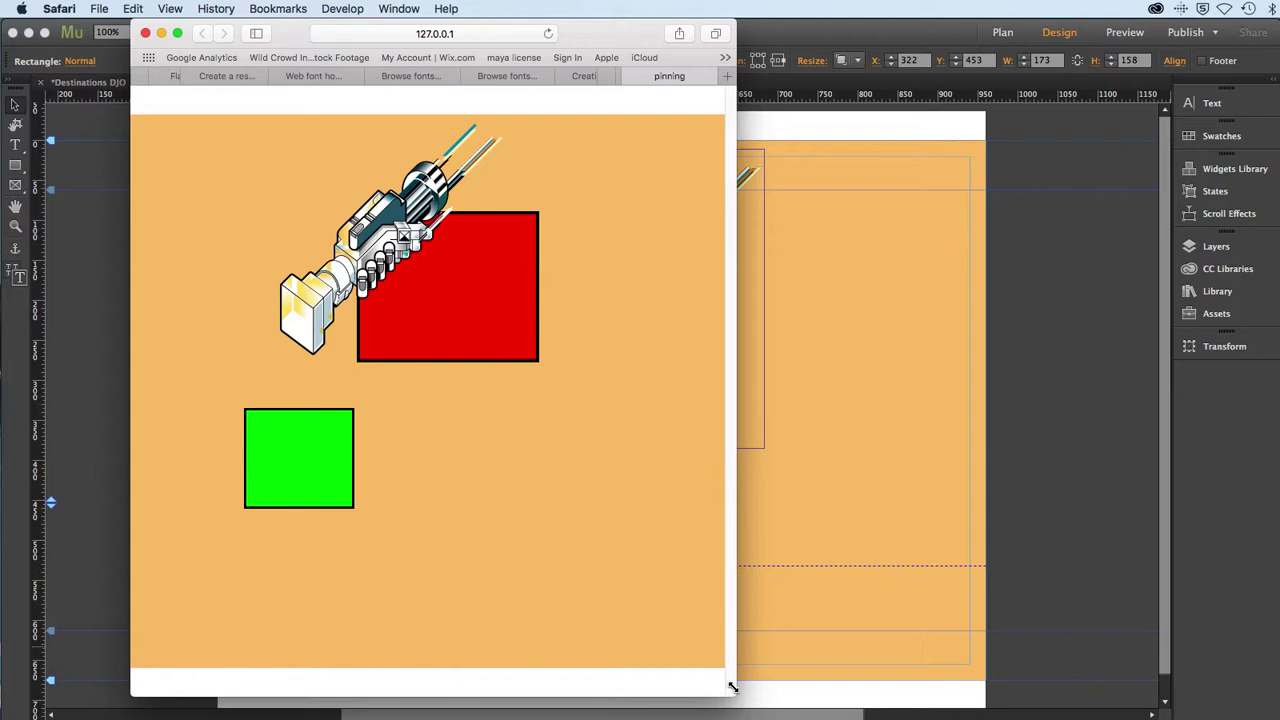
pyautogui.moveTo(737, 695); pyautogui.dragTo(828, 706)
# Raise the pinning page's Min Height from 300 to 3000 in Page Properties
pyautogui.click(1061, 513)
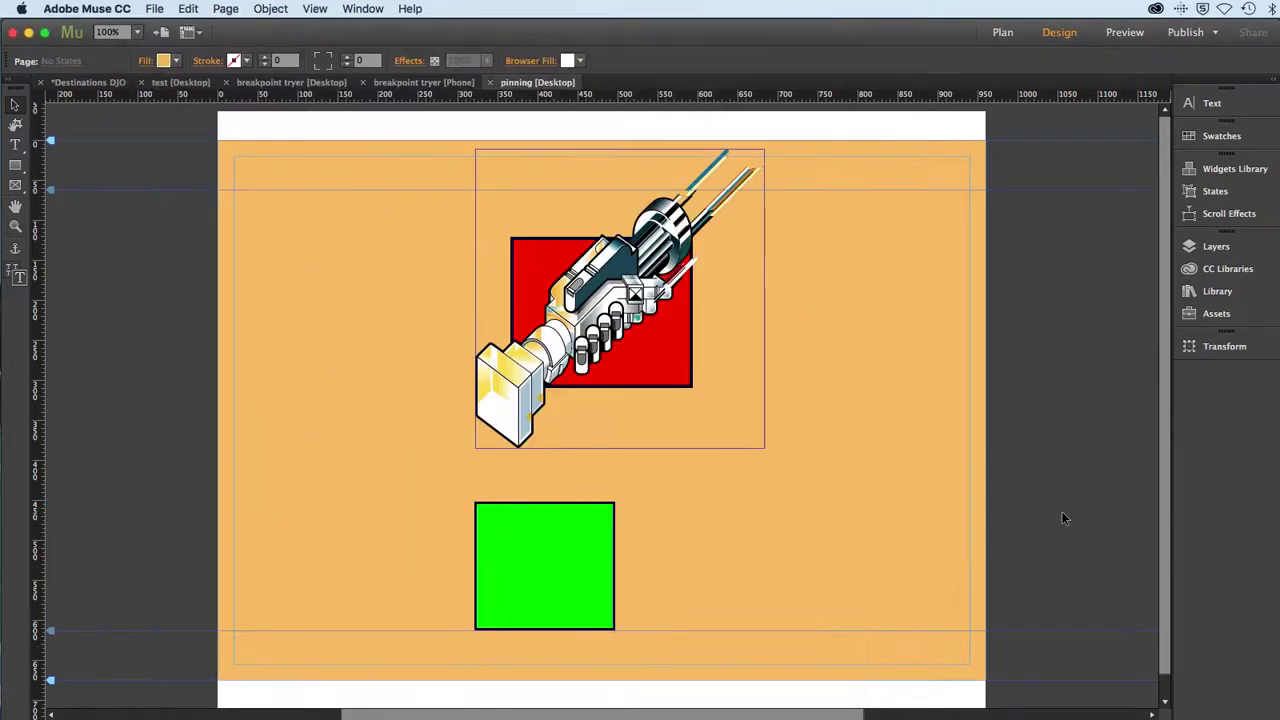
pyautogui.click(580, 308)
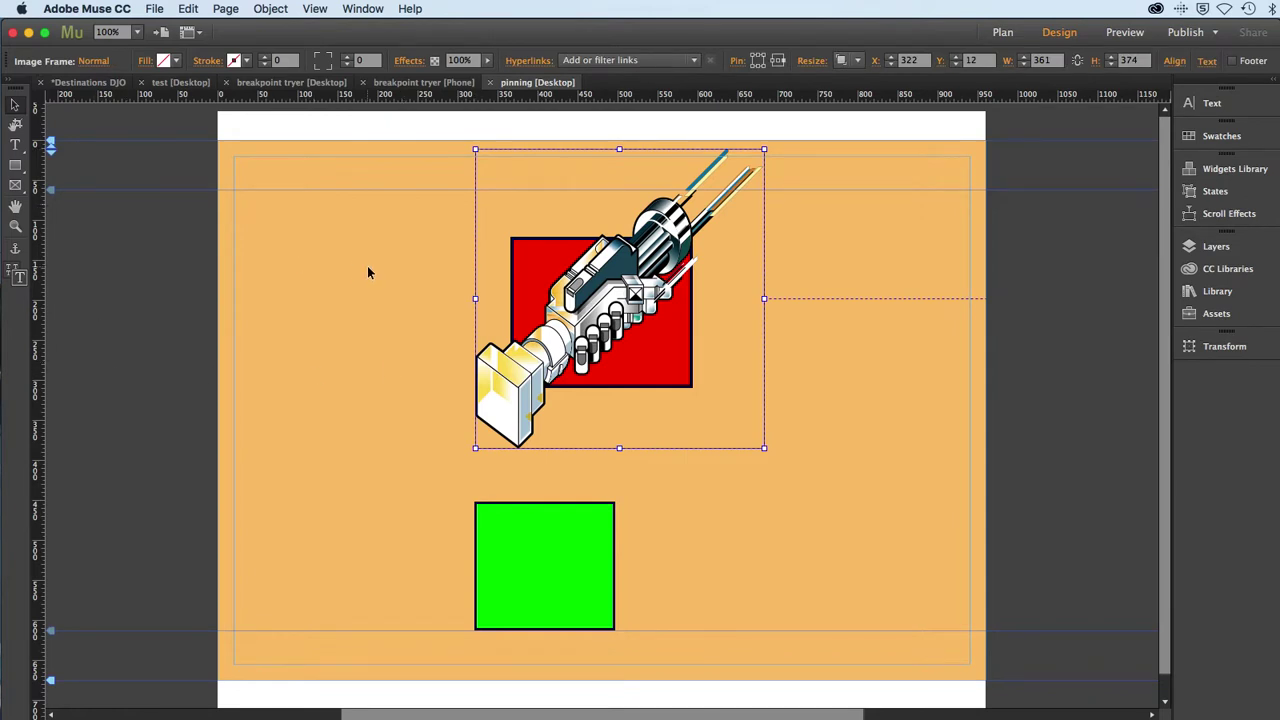
pyautogui.click(226, 9)
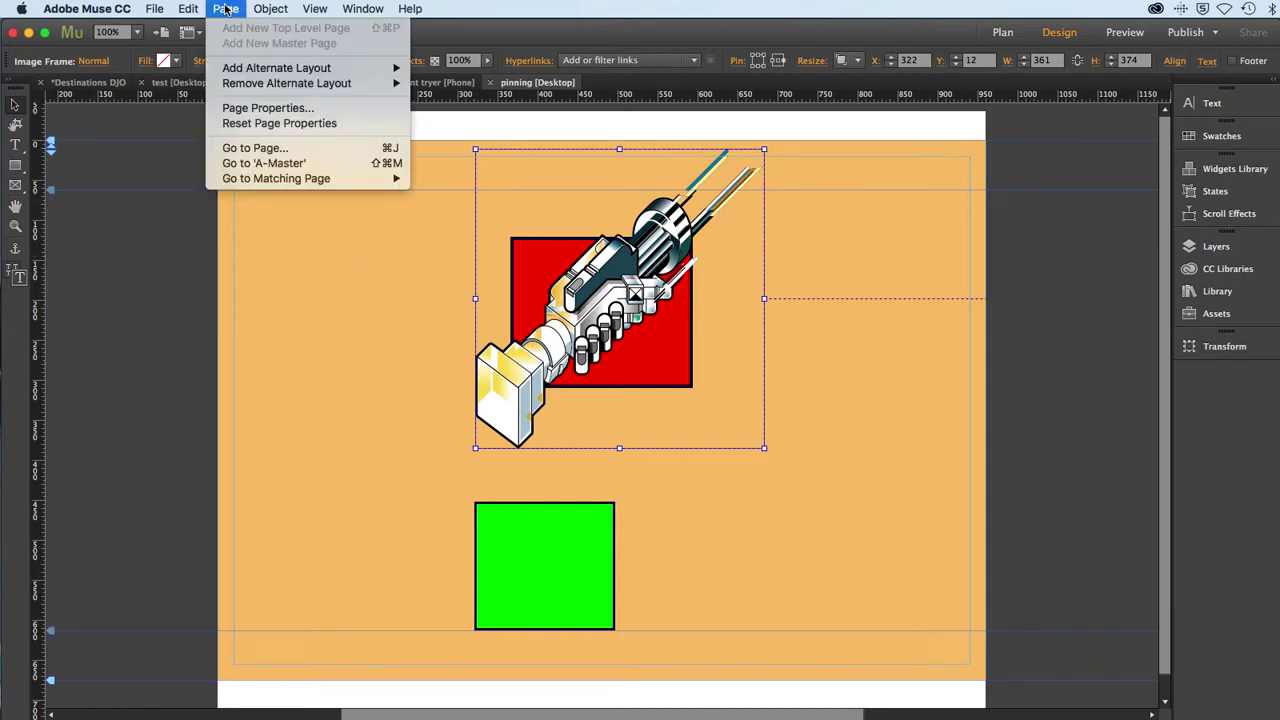
pyautogui.click(231, 109)
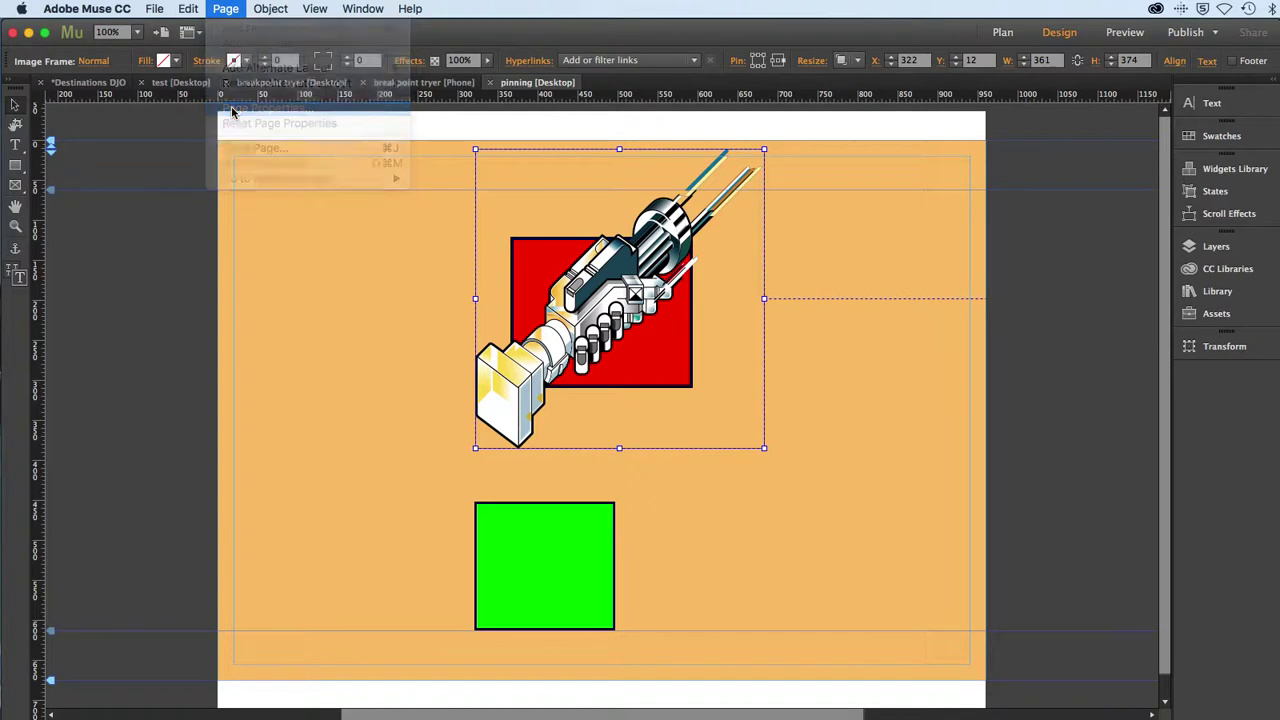
pyautogui.click(680, 345)
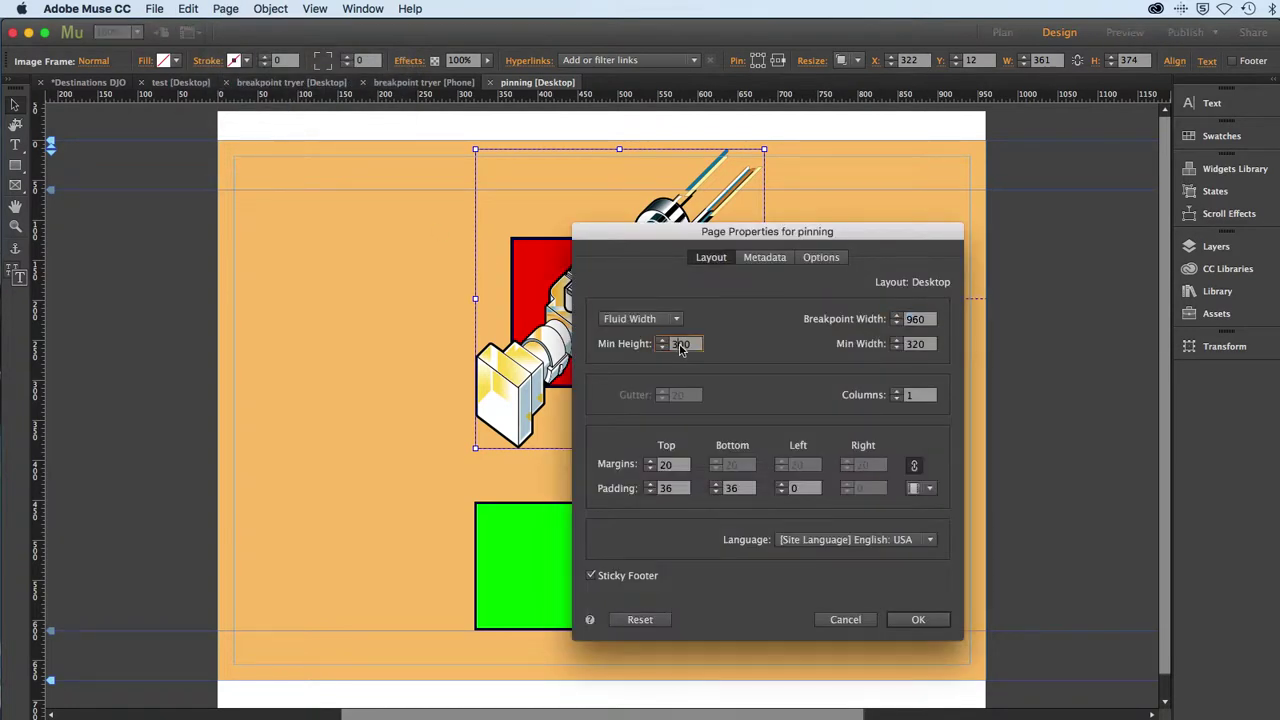
pyautogui.click(916, 619)
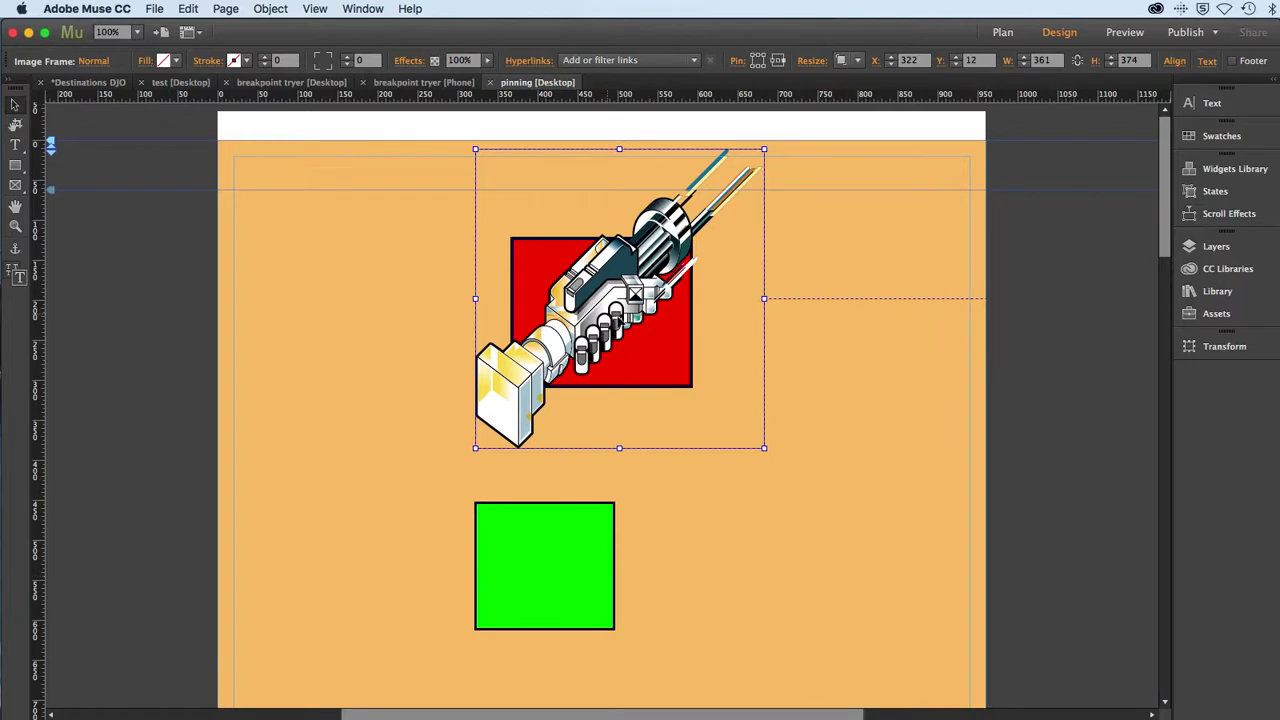
pyautogui.click(593, 540)
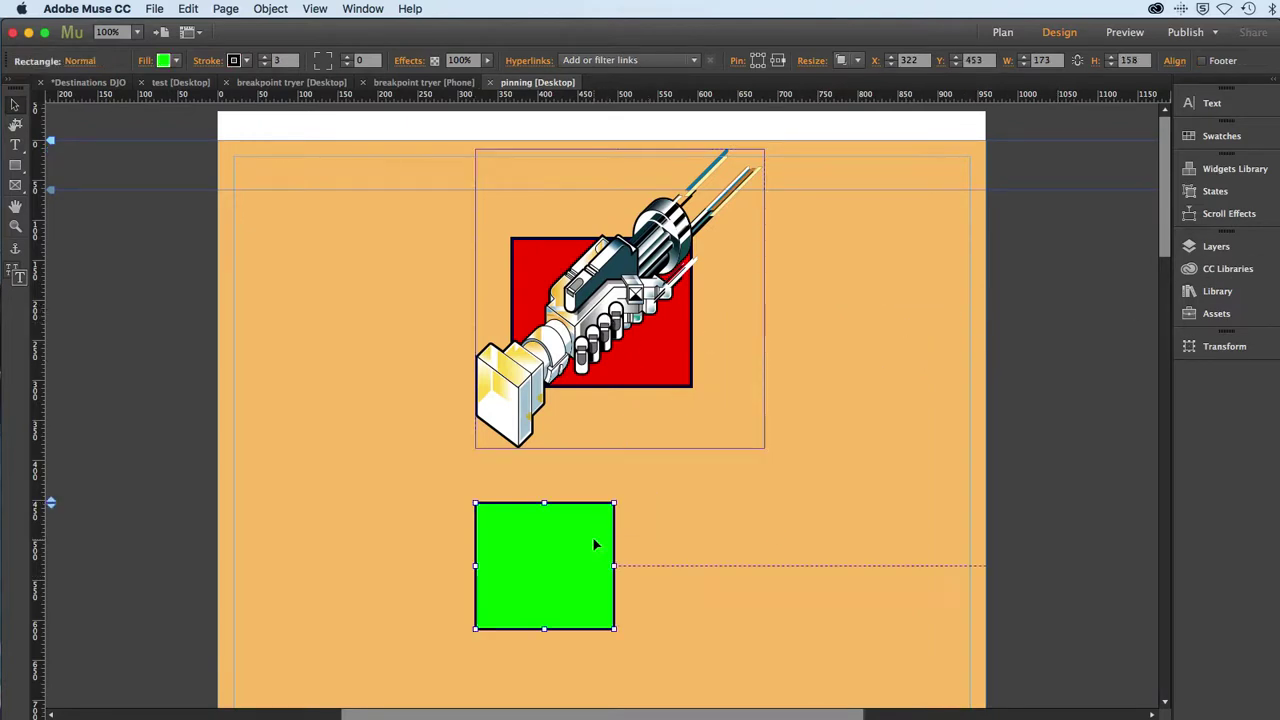
pyautogui.click(152, 10)
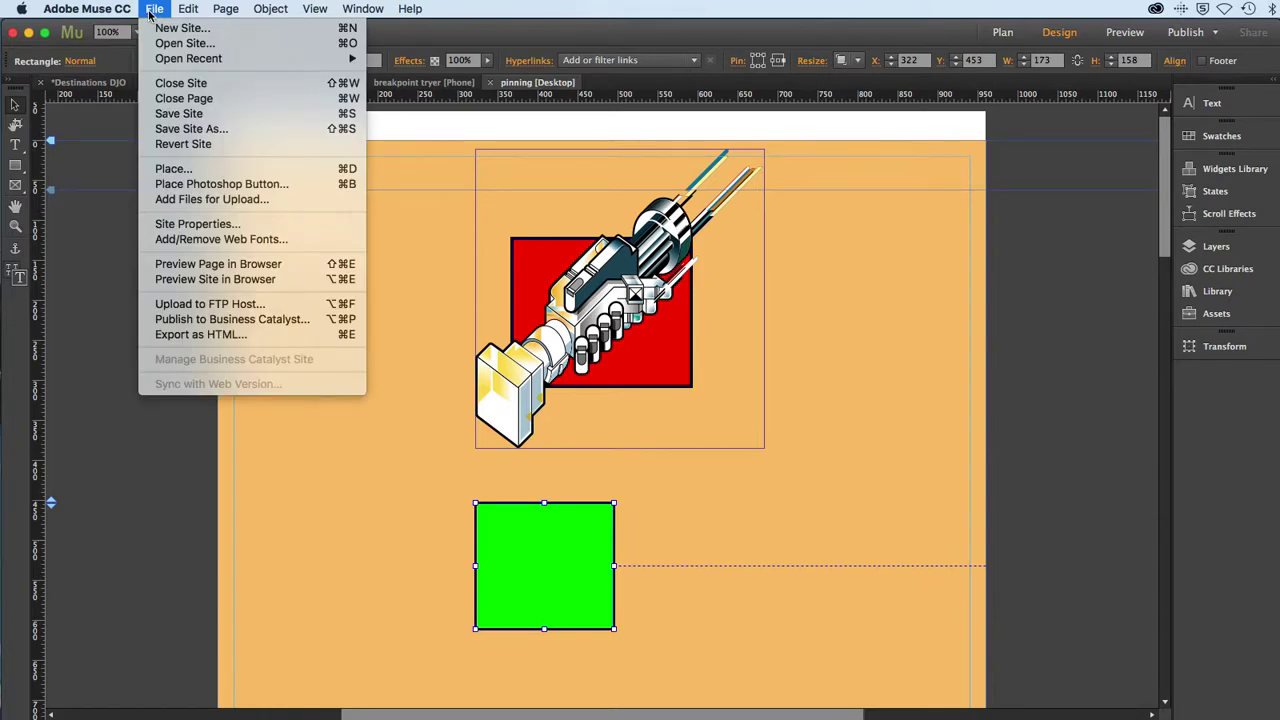
# Preview the taller page in Safari, scroll it, and narrow then widen the window to check the image and rectangle
pyautogui.click(194, 266)
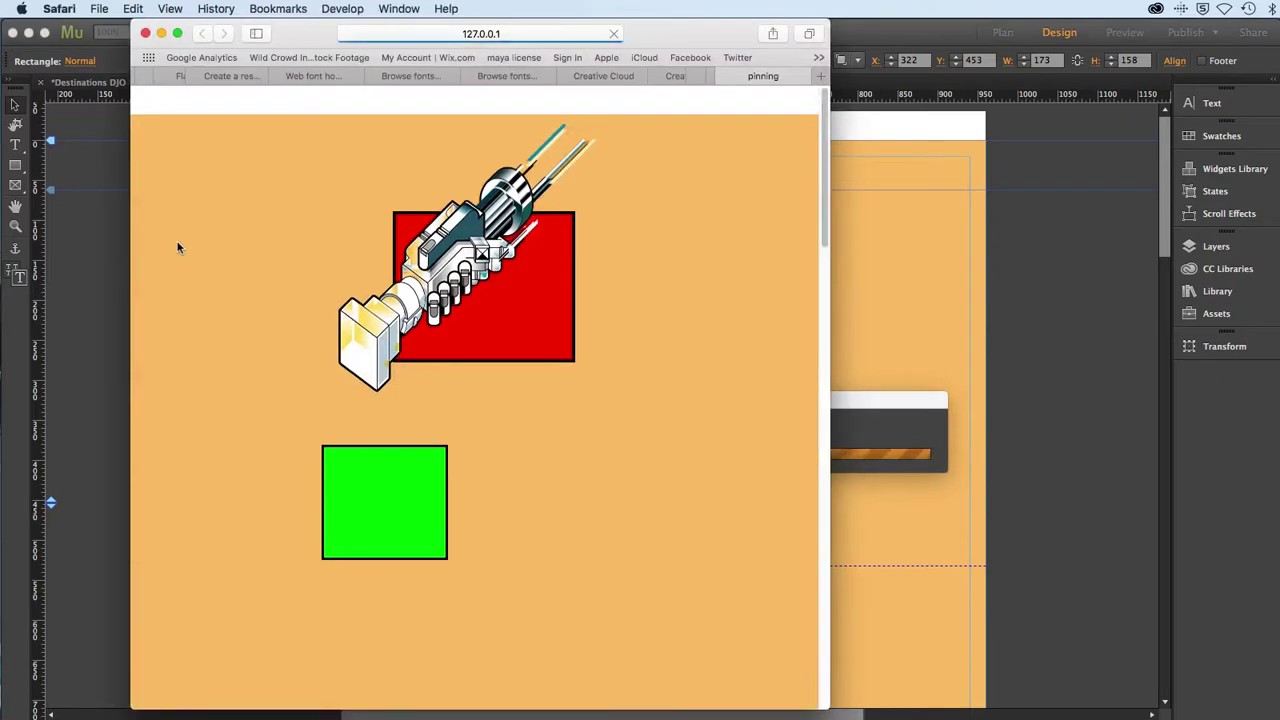
pyautogui.scroll(-3, 195, 225)
pyautogui.scroll(-3, 198, 228)
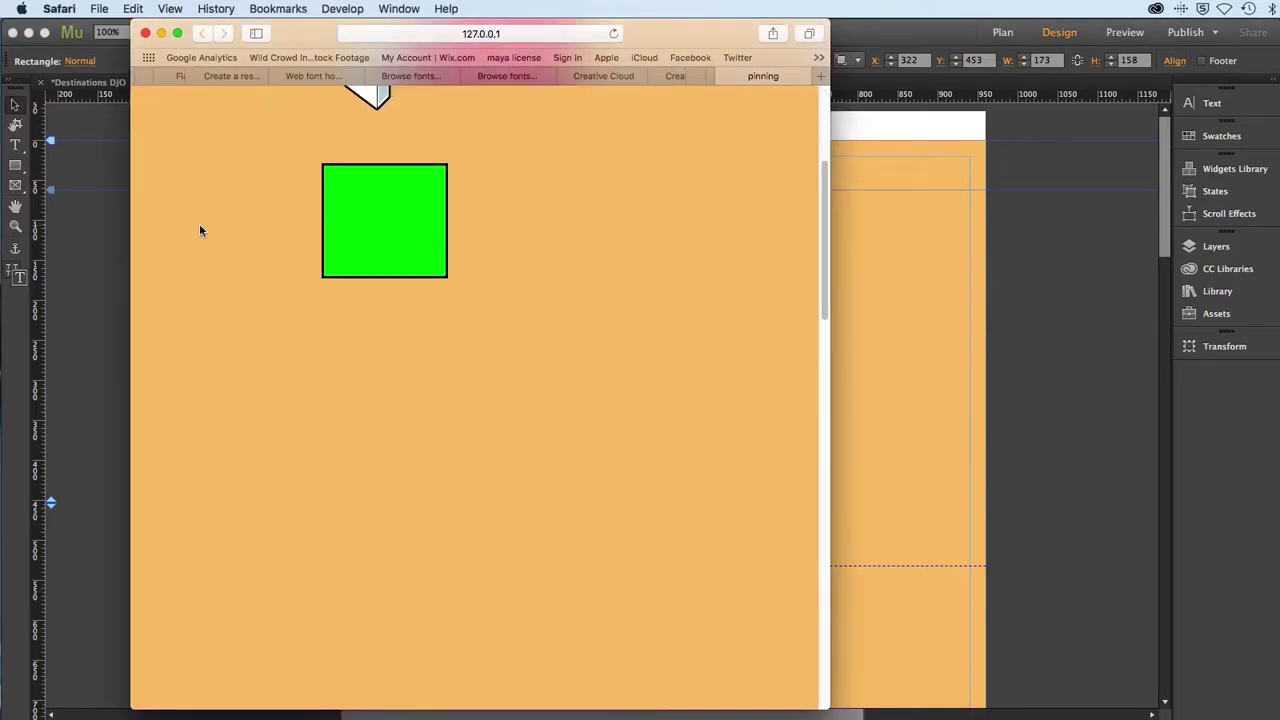
pyautogui.scroll(5, 199, 231)
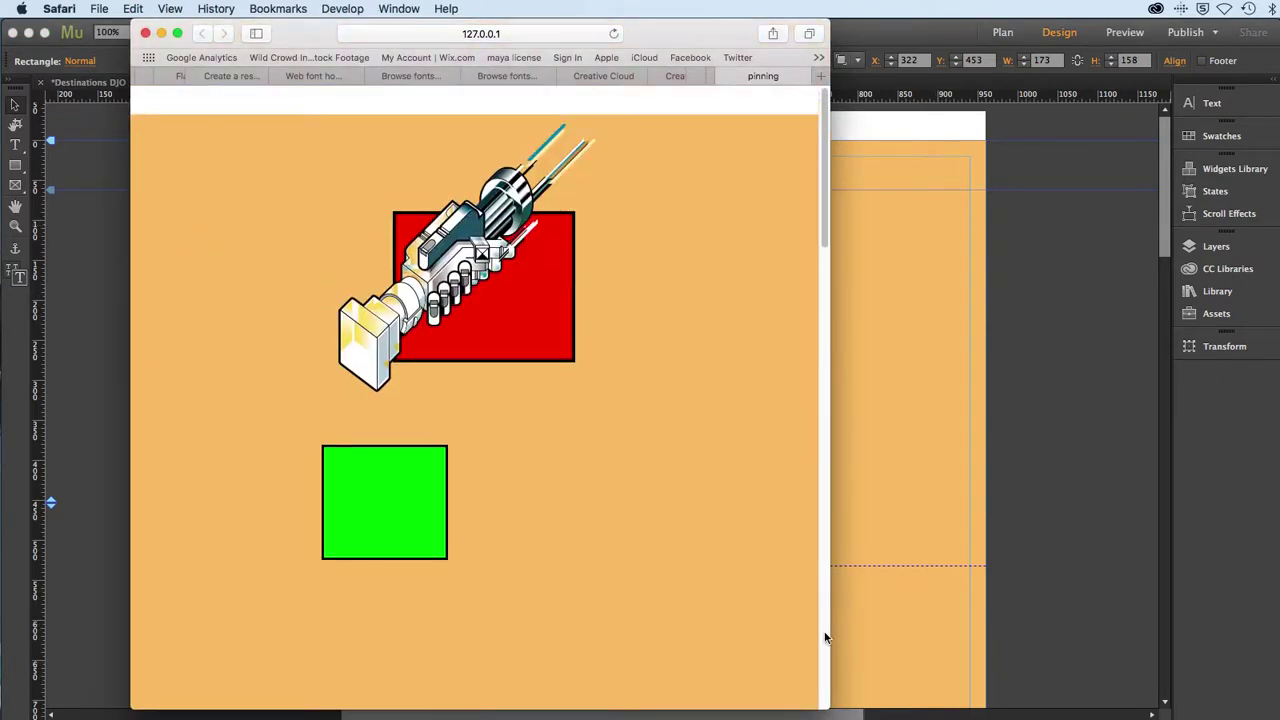
pyautogui.moveTo(830, 634); pyautogui.dragTo(918, 672)
pyautogui.moveTo(909, 234)
pyautogui.mouseDown()
pyautogui.moveTo(909, 300)
pyautogui.moveTo(902, 219)
pyautogui.mouseUp()
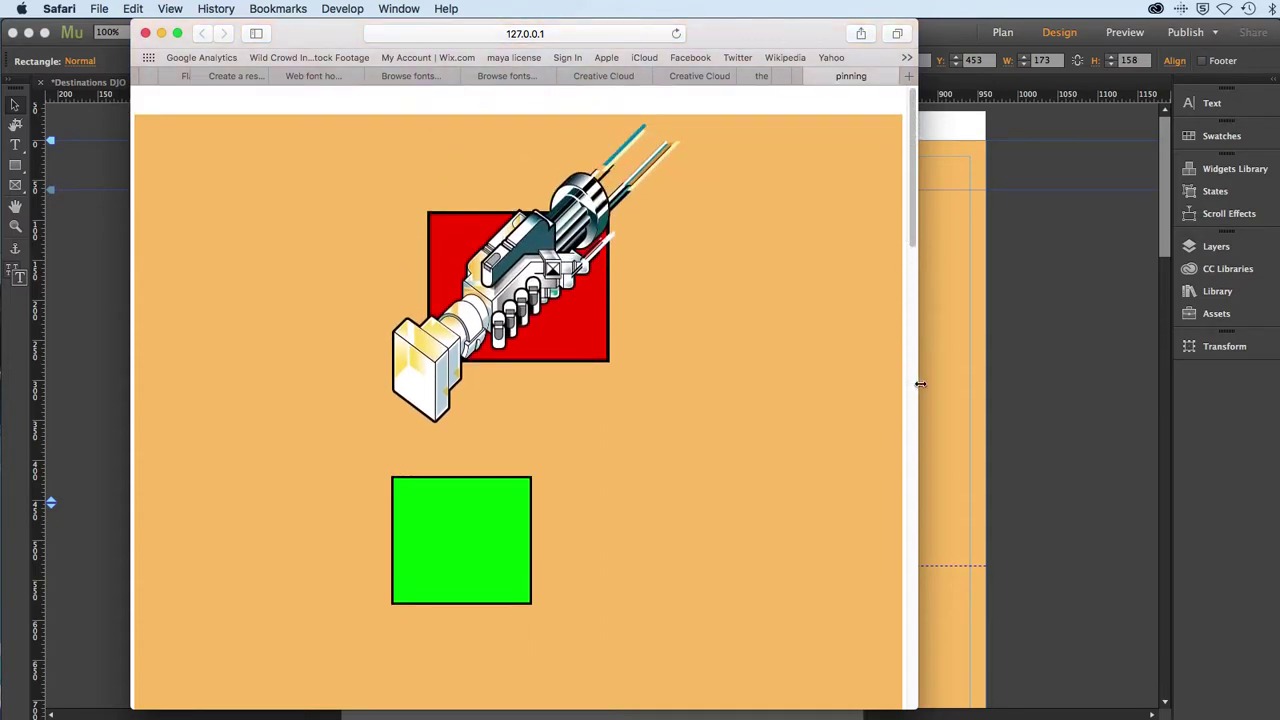
pyautogui.moveTo(918, 388); pyautogui.dragTo(1017, 400)
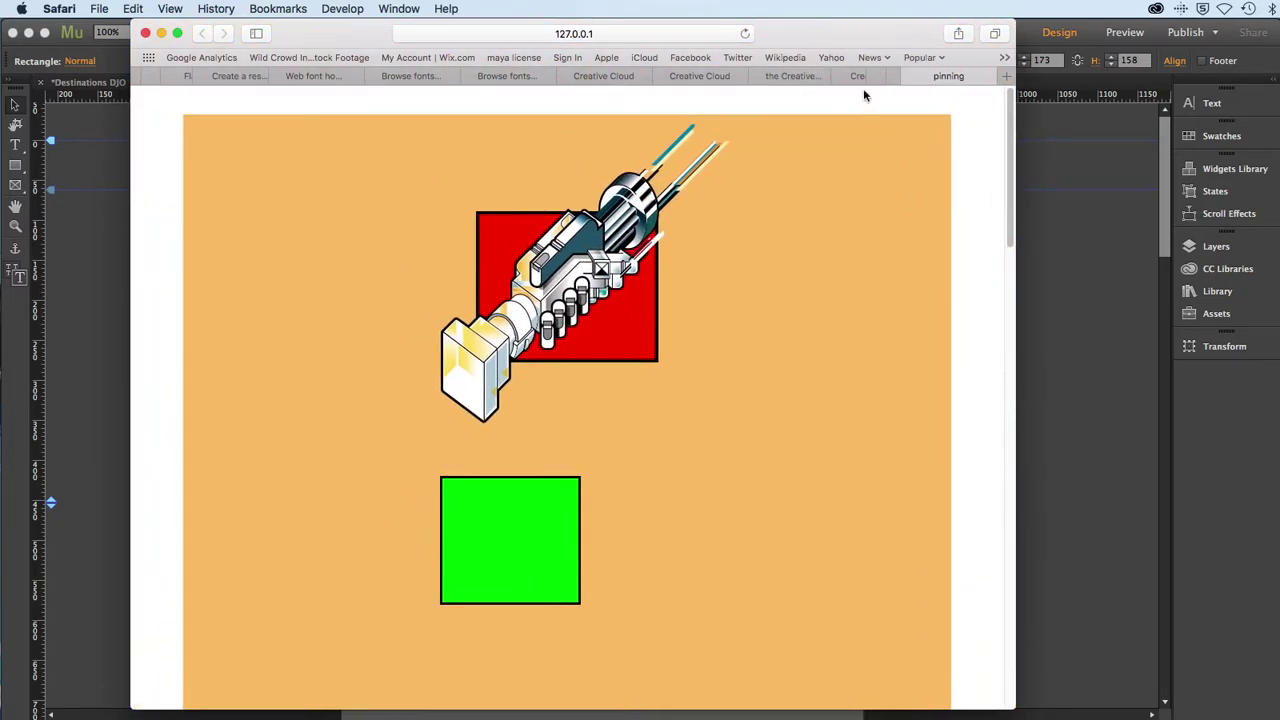
pyautogui.moveTo(844, 46); pyautogui.dragTo(803, 46)
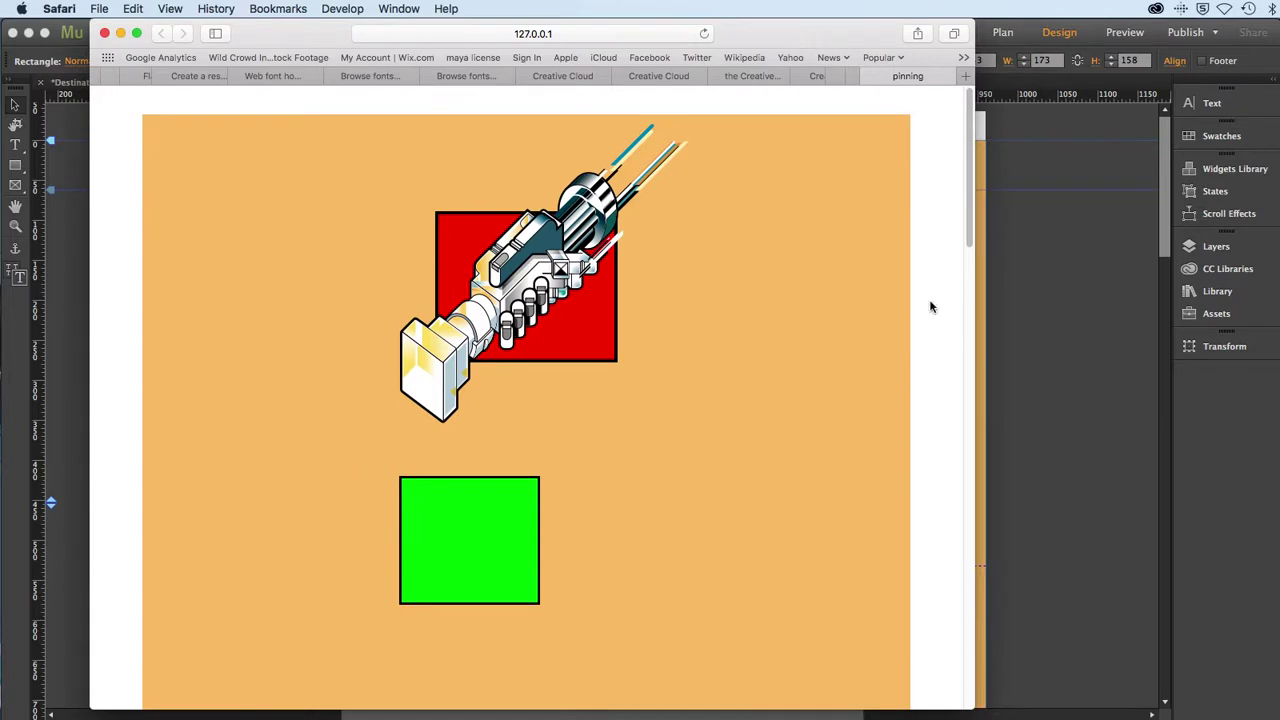
pyautogui.click(1038, 359)
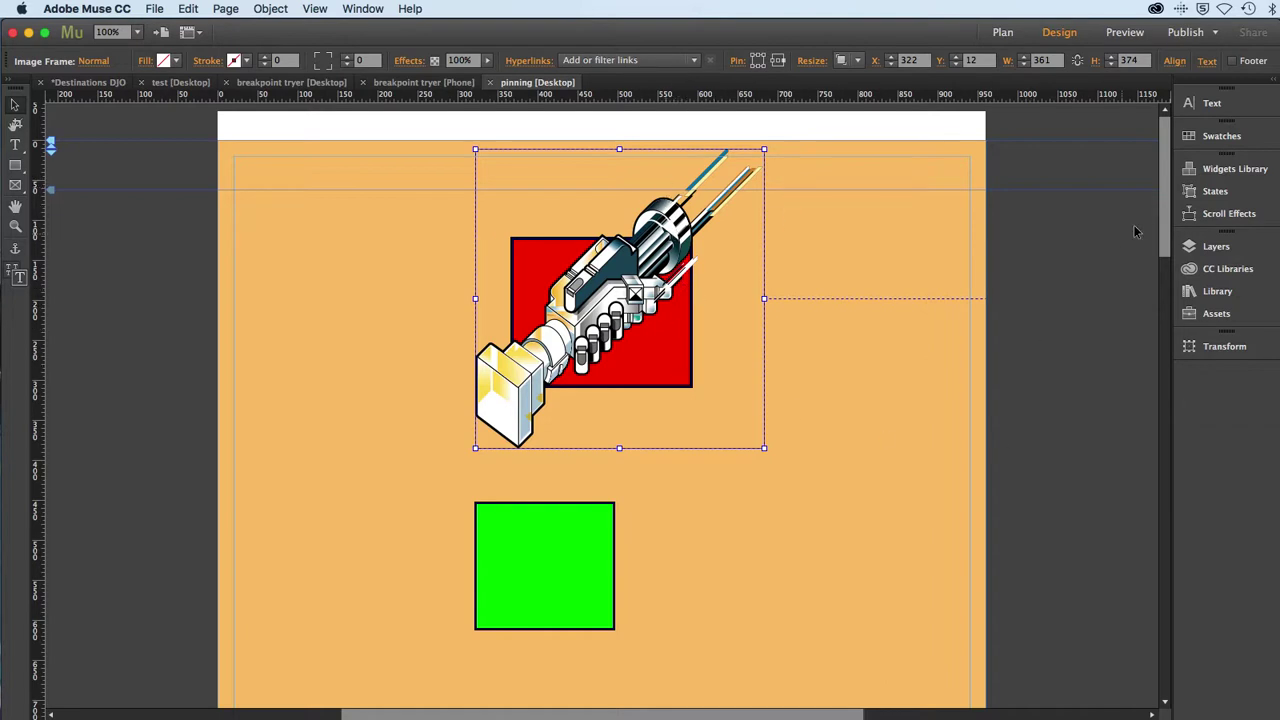
# Set the connector image's Resize option to None so it keeps its 361 × 374 size
pyautogui.moveTo(1165, 220); pyautogui.dragTo(1160, 170)
pyautogui.click(856, 61)
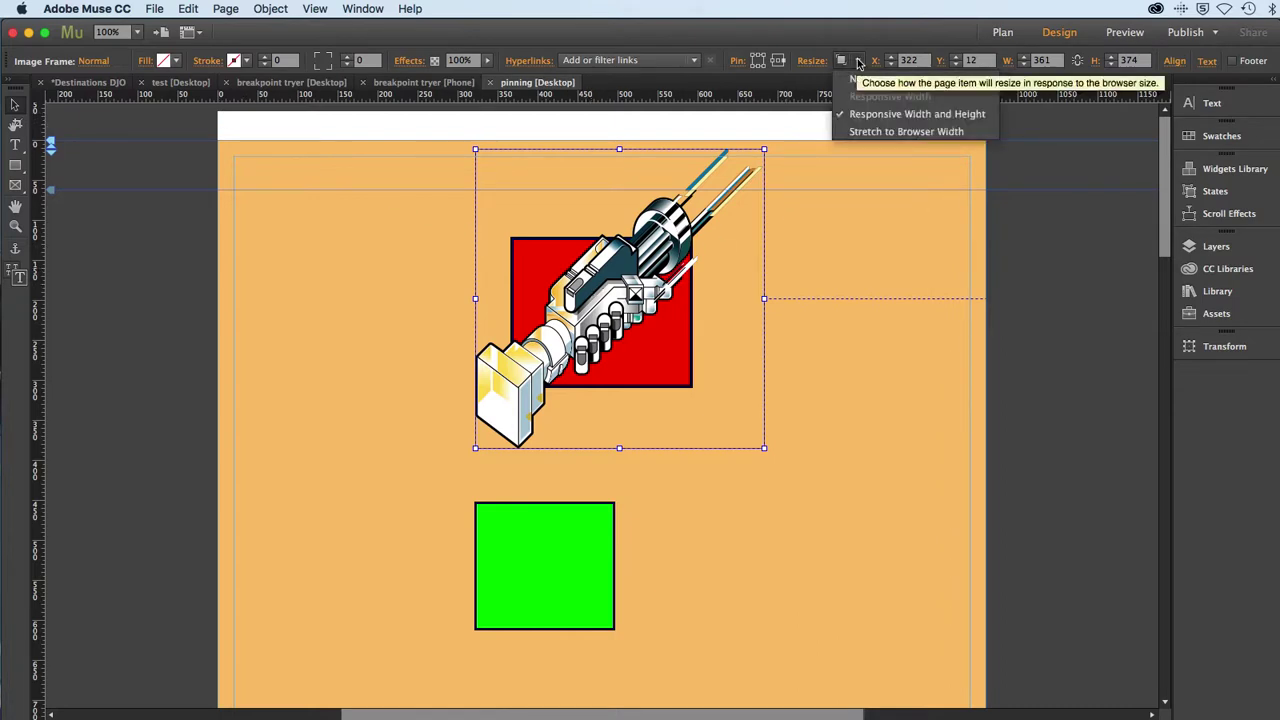
pyautogui.click(862, 79)
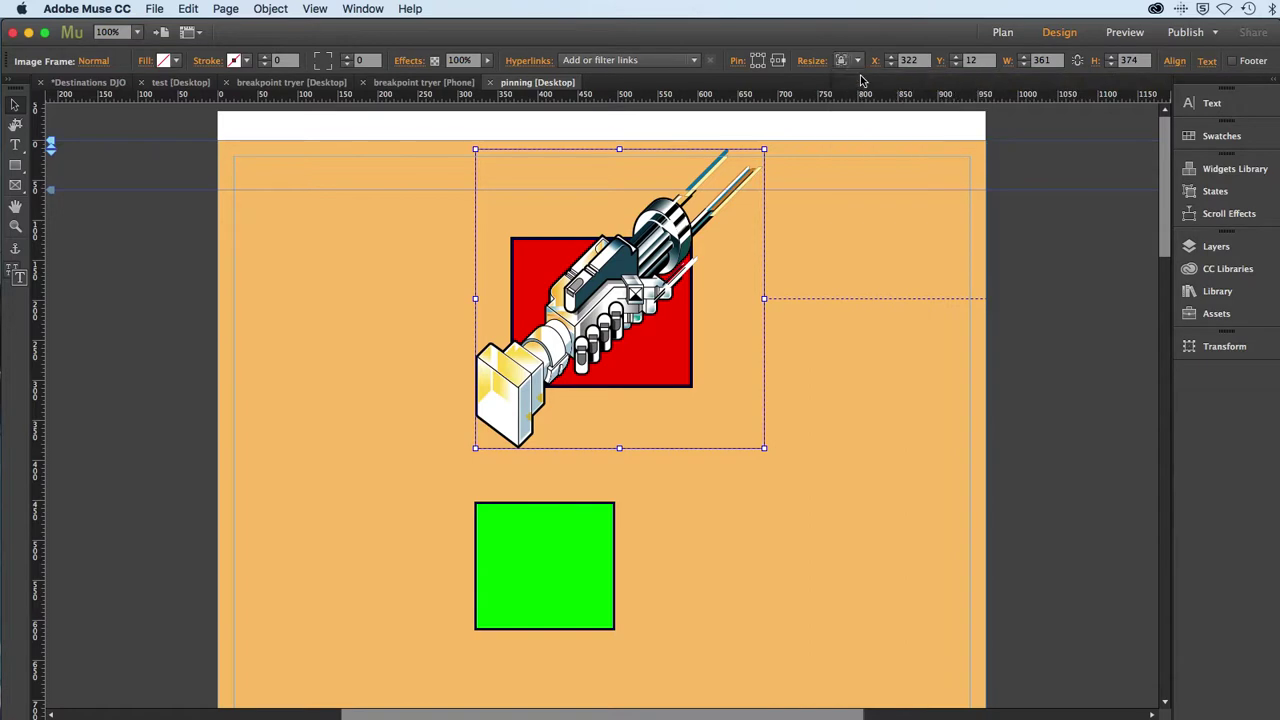
pyautogui.click(155, 9)
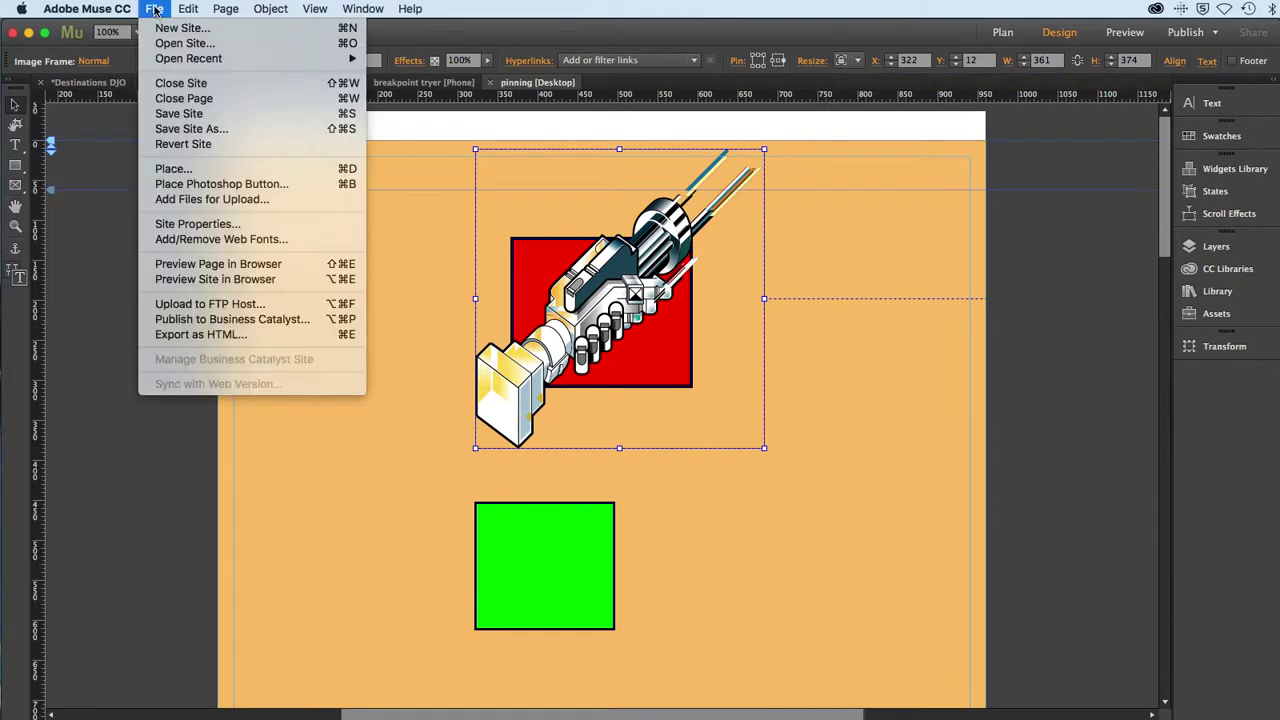
# Preview the page in Safari and narrow the window so the fixed-size image slides left past the red square
pyautogui.click(175, 263)
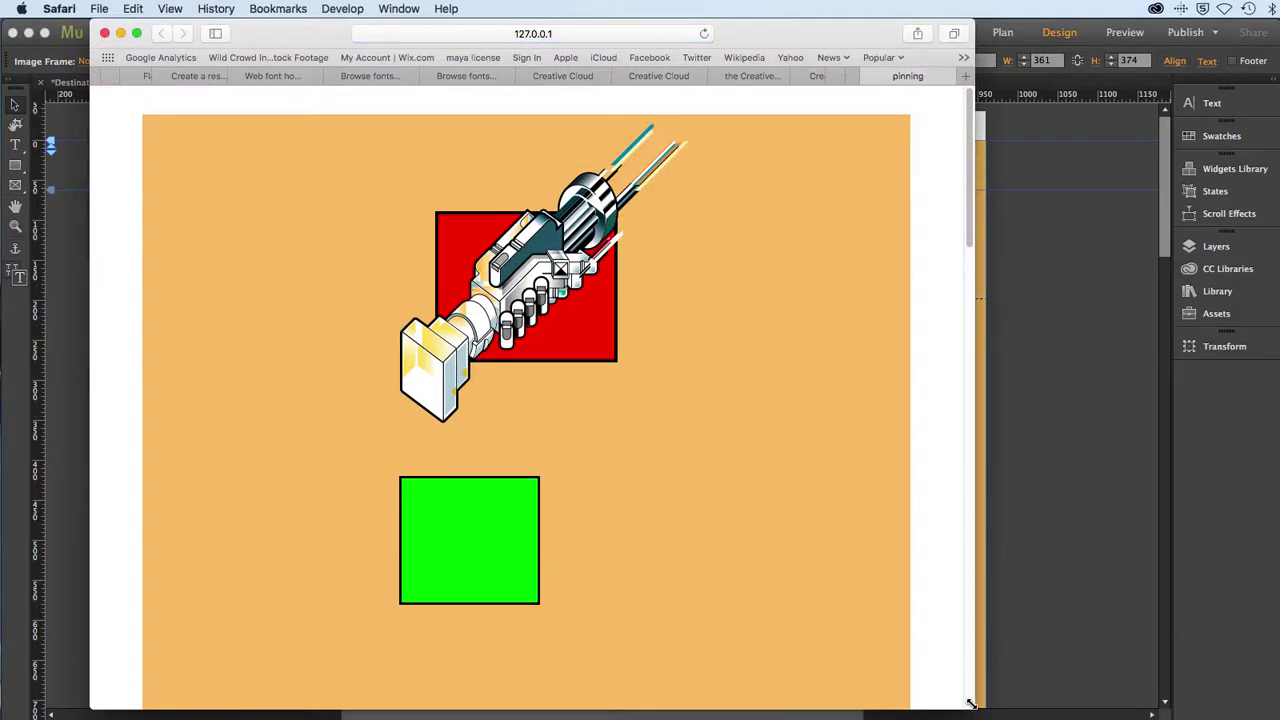
pyautogui.moveTo(969, 700); pyautogui.dragTo(1088, 692)
# Return from the Safari preview to Muse's pinning page with the non-resizing connector image
pyautogui.click(1108, 590)
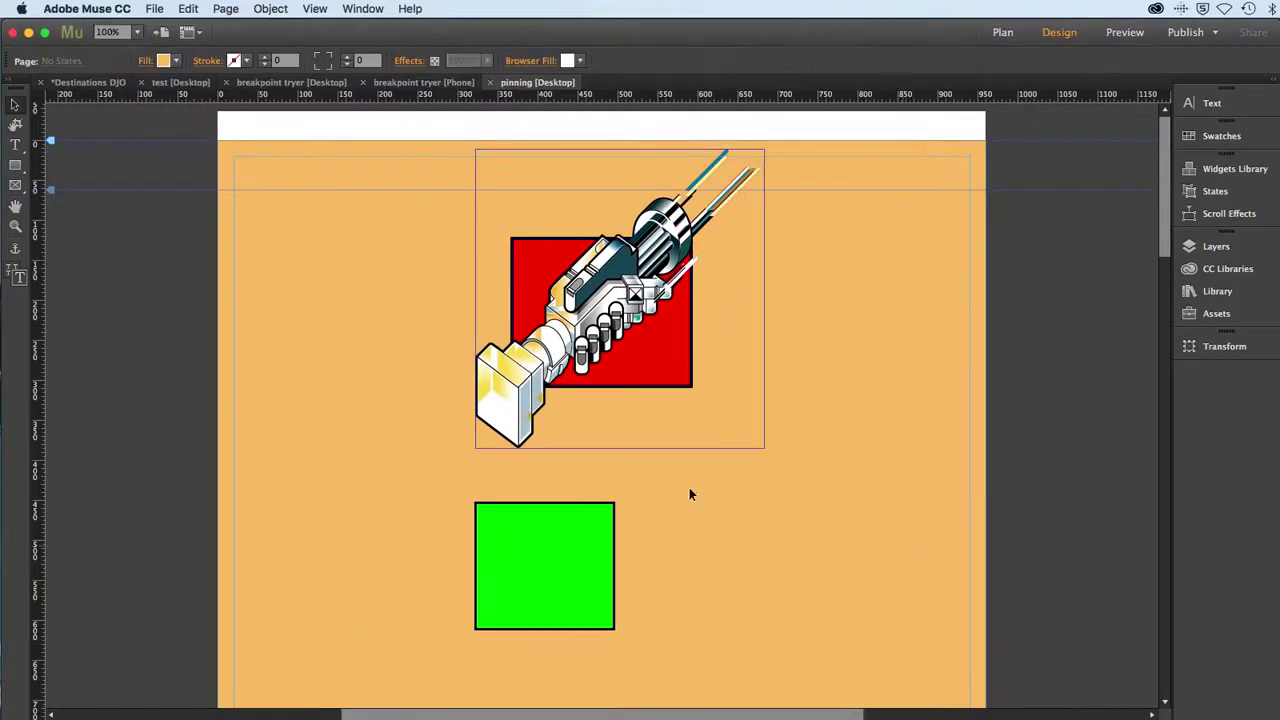